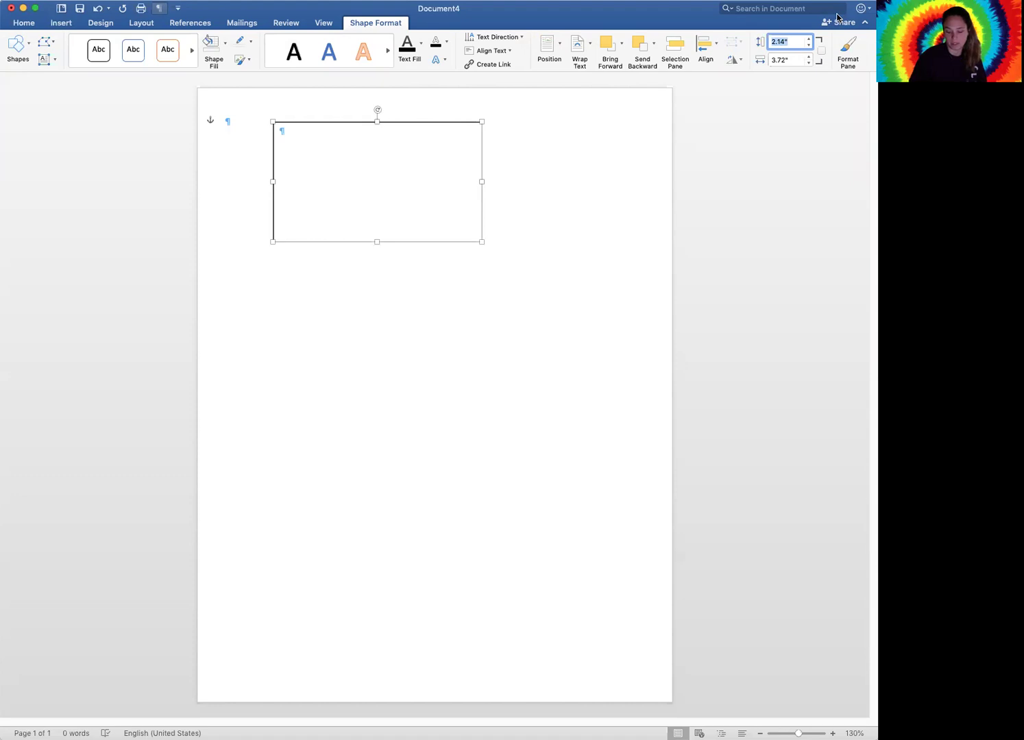
# Set the text box to 4.5" high by 6" wide and position it at the top centre of the page
pyautogui.press('Tab')
pyautogui.write('6')
pyautogui.press('Return')
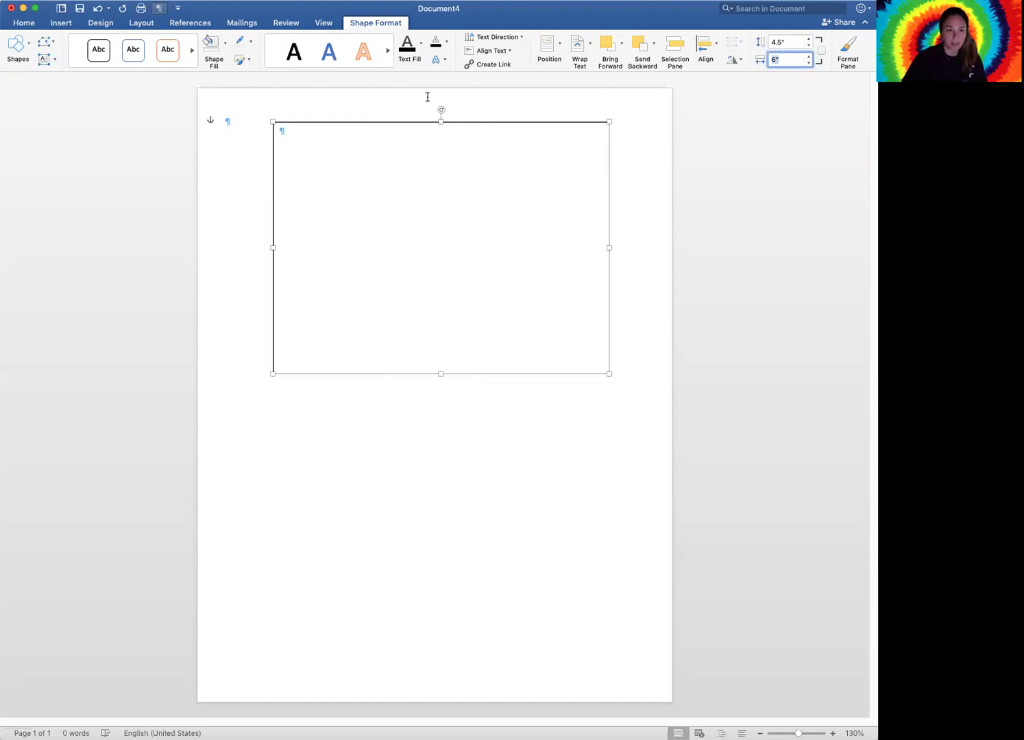
pyautogui.click(553, 51)
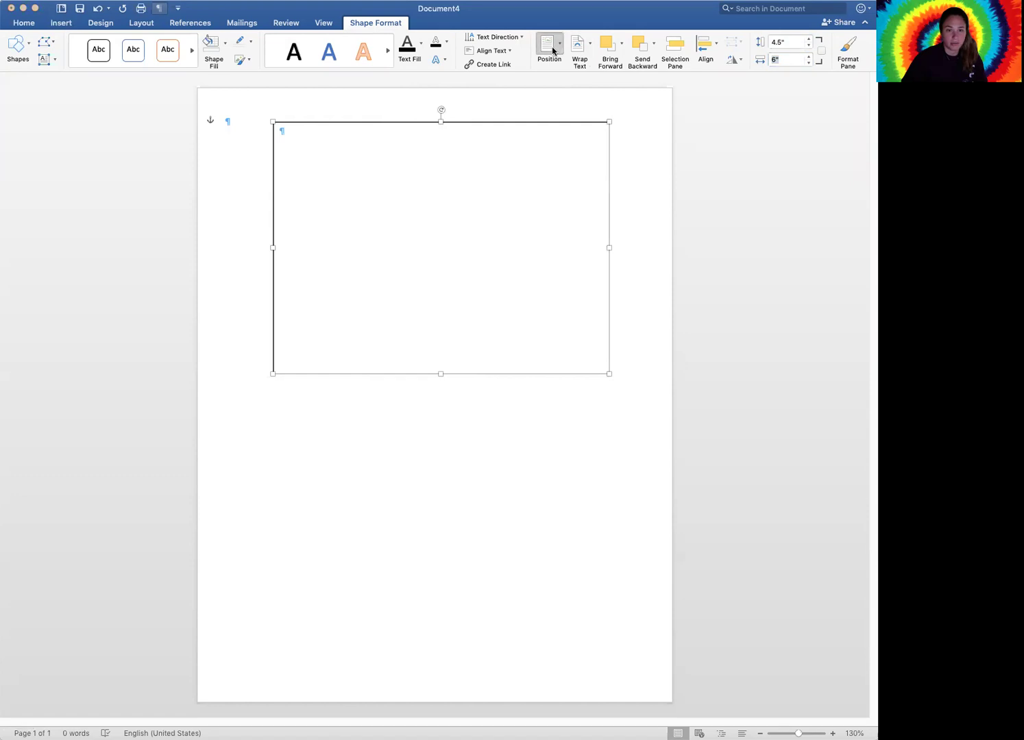
pyautogui.click(594, 151)
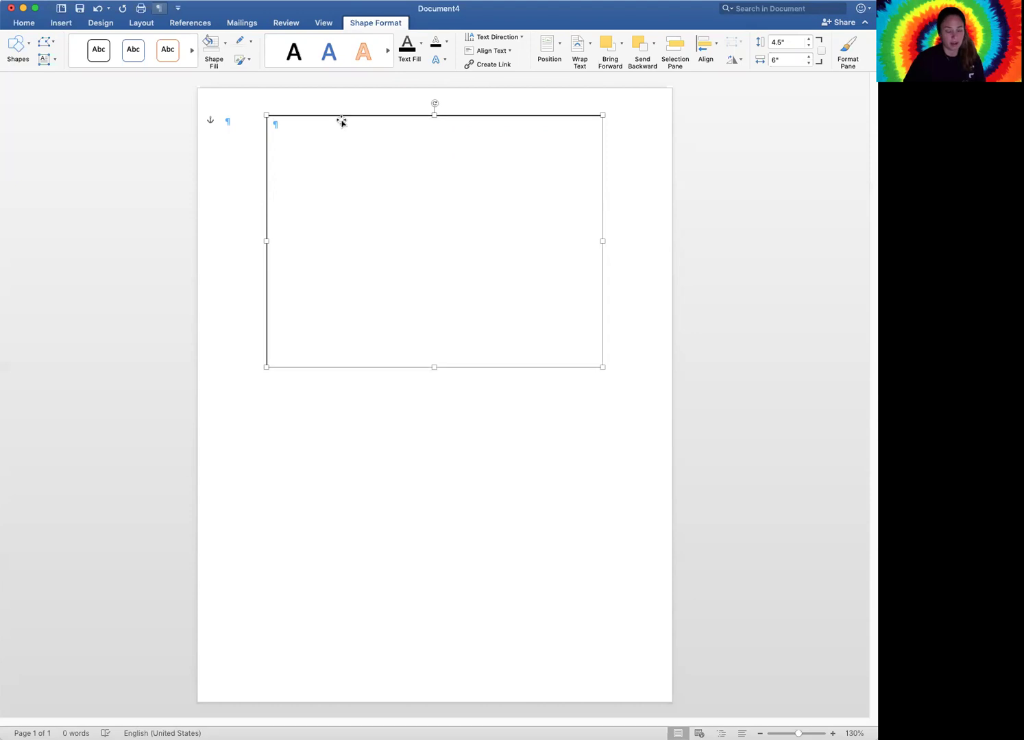
# Duplicate the text box and position the copy at the bottom centre of the page
pyautogui.press('super+v')
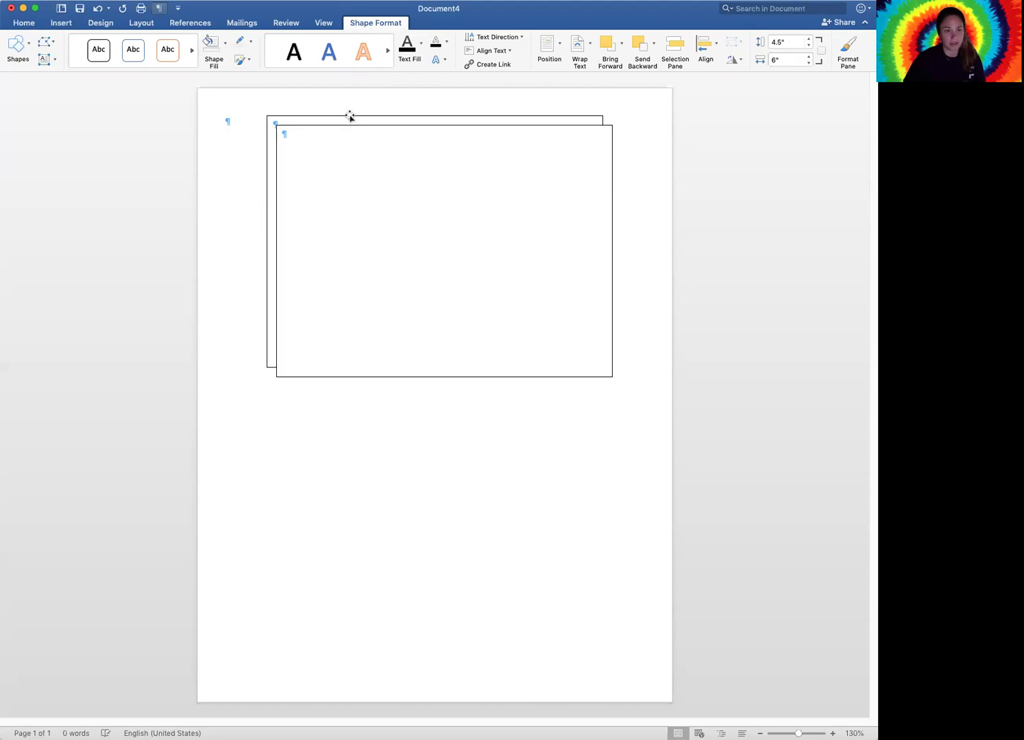
pyautogui.click(554, 50)
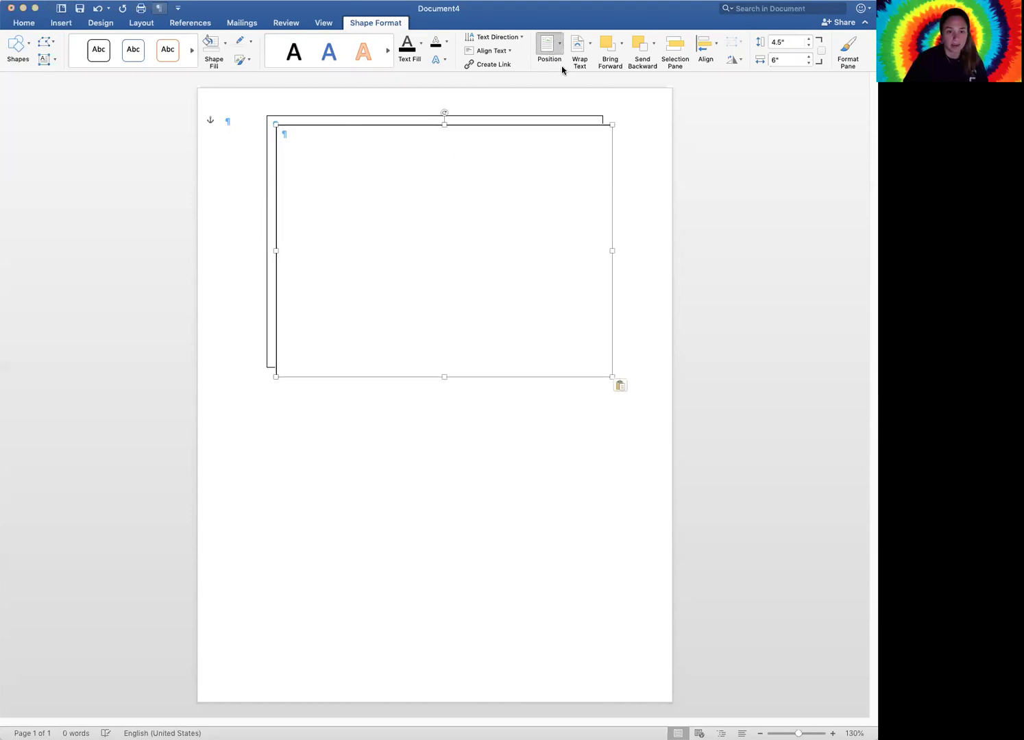
pyautogui.click(596, 206)
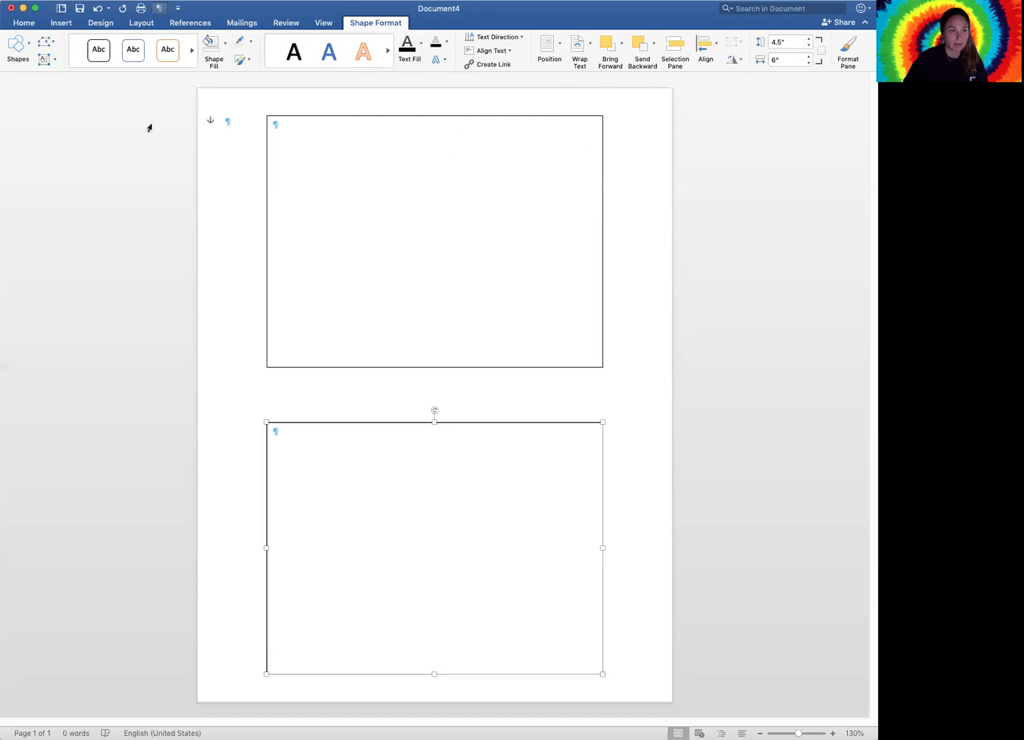
# Insert the "stay healthy helpful & calm" cartoon picture from the Photos library
pyautogui.click(60, 23)
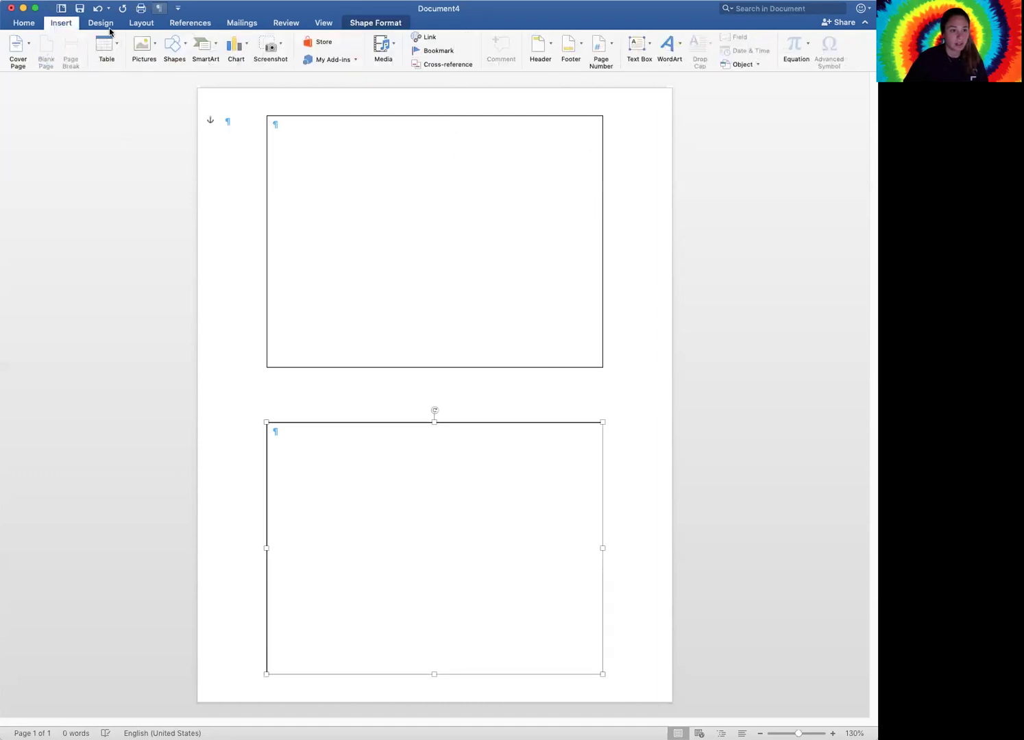
pyautogui.click(146, 53)
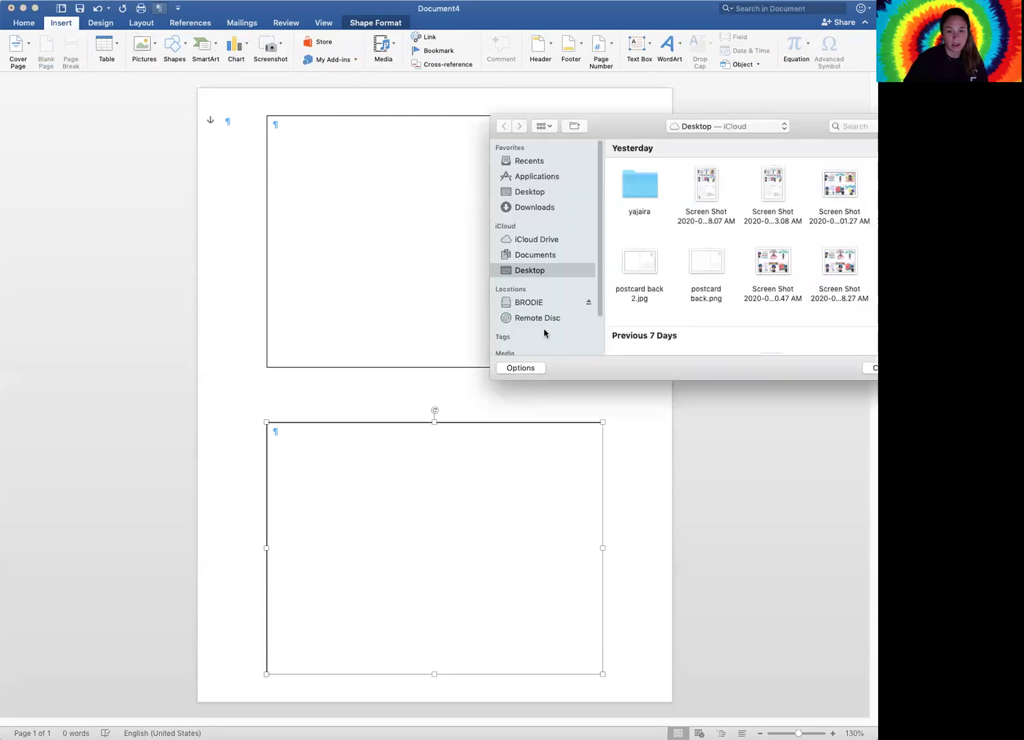
pyautogui.scroll(-3, 542, 332)
pyautogui.click(528, 333)
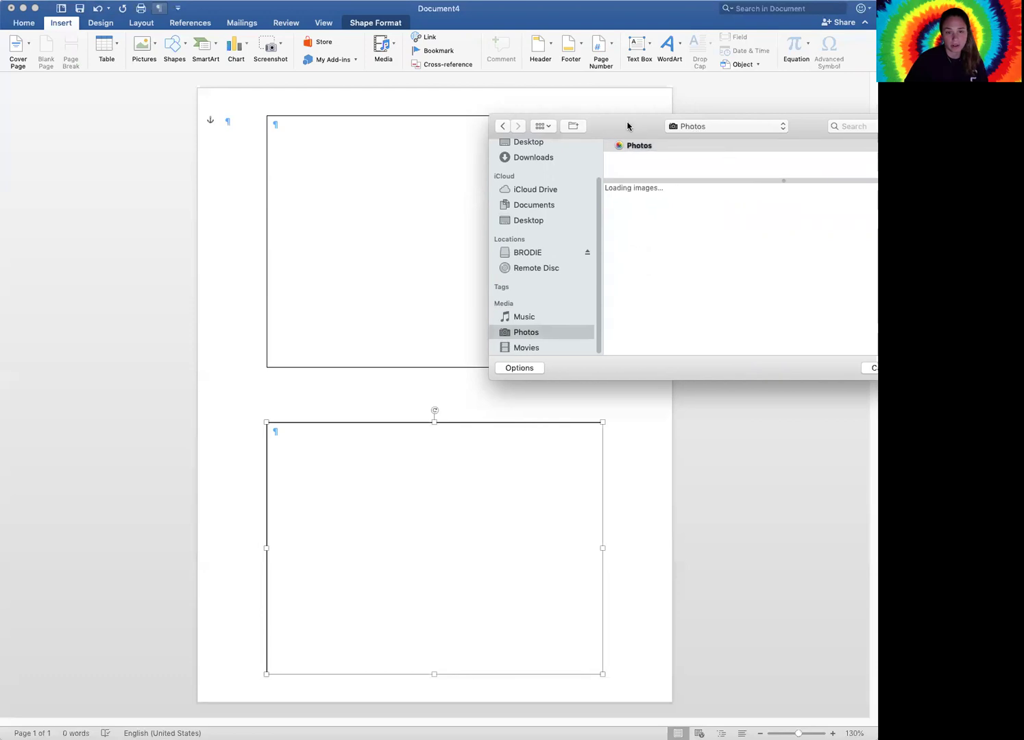
pyautogui.moveTo(627, 126); pyautogui.dragTo(509, 124)
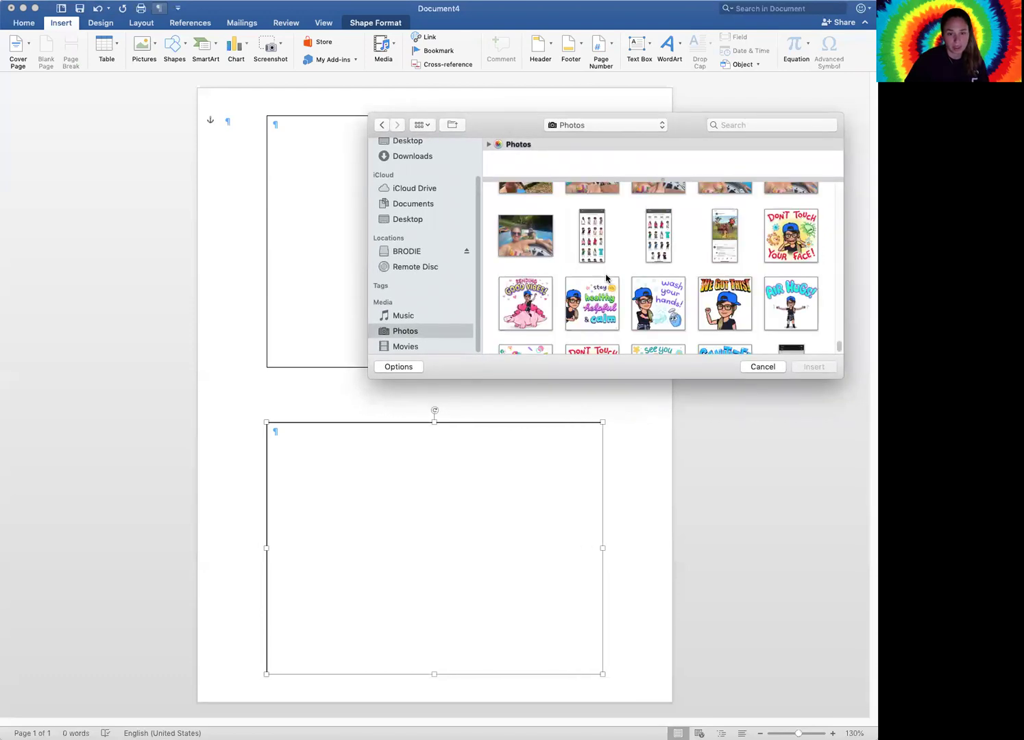
pyautogui.click(596, 310)
pyautogui.click(813, 368)
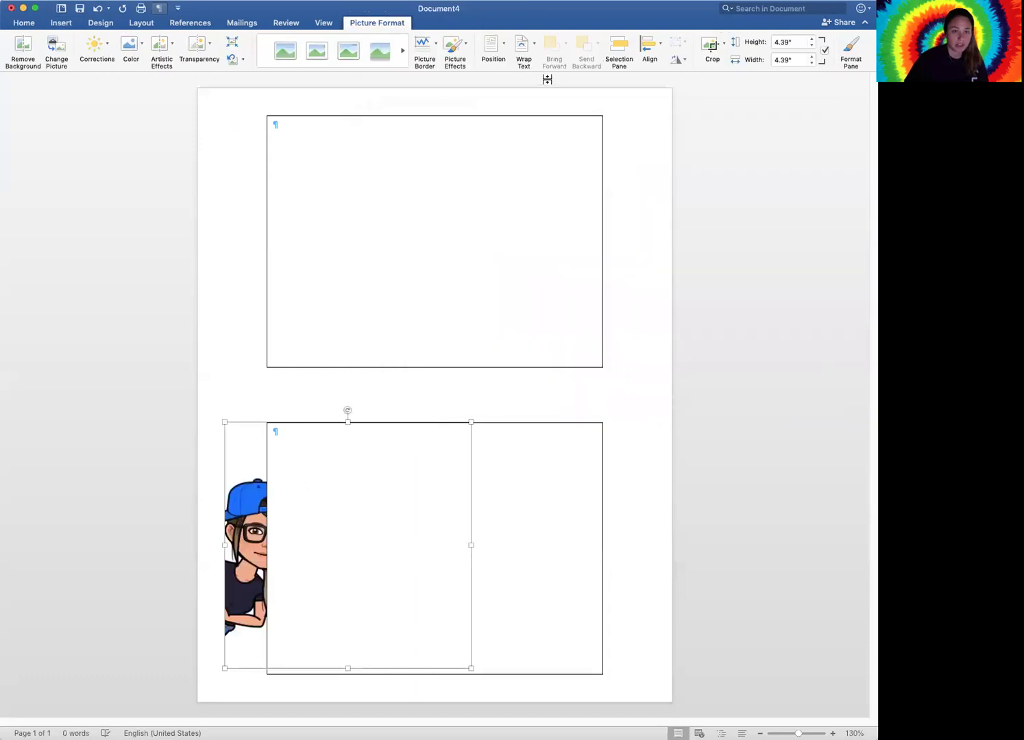
# Change the picture's text wrapping so it sits in front of the text boxes, and move it into the upper box
pyautogui.click(527, 48)
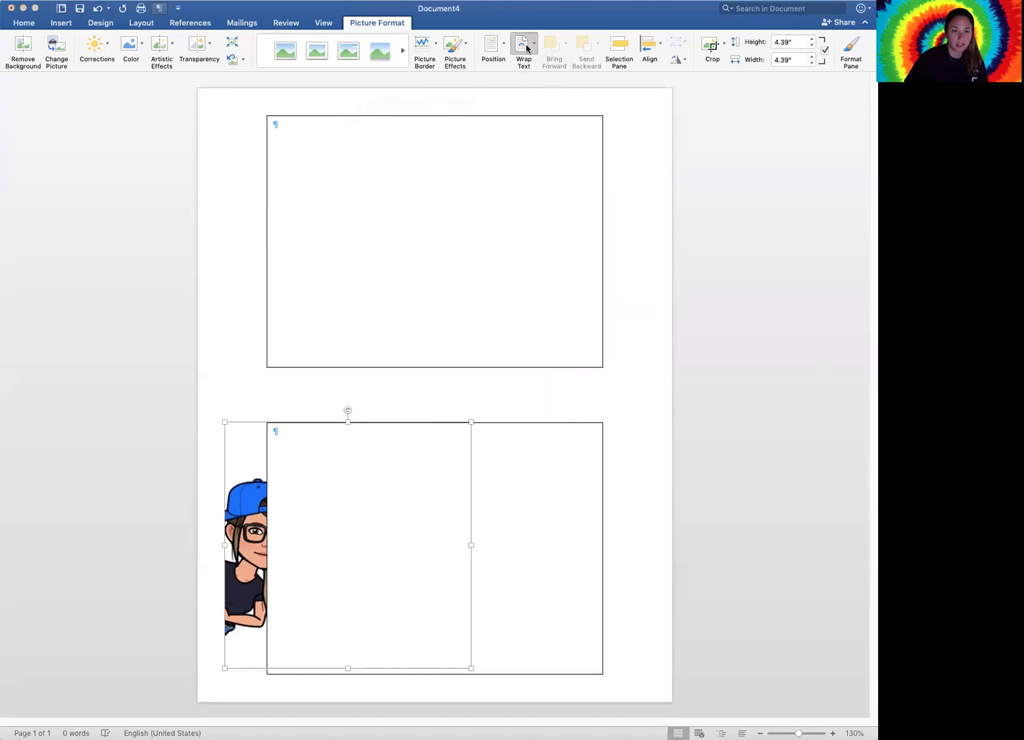
pyautogui.click(557, 171)
pyautogui.moveTo(360, 281); pyautogui.dragTo(511, 447)
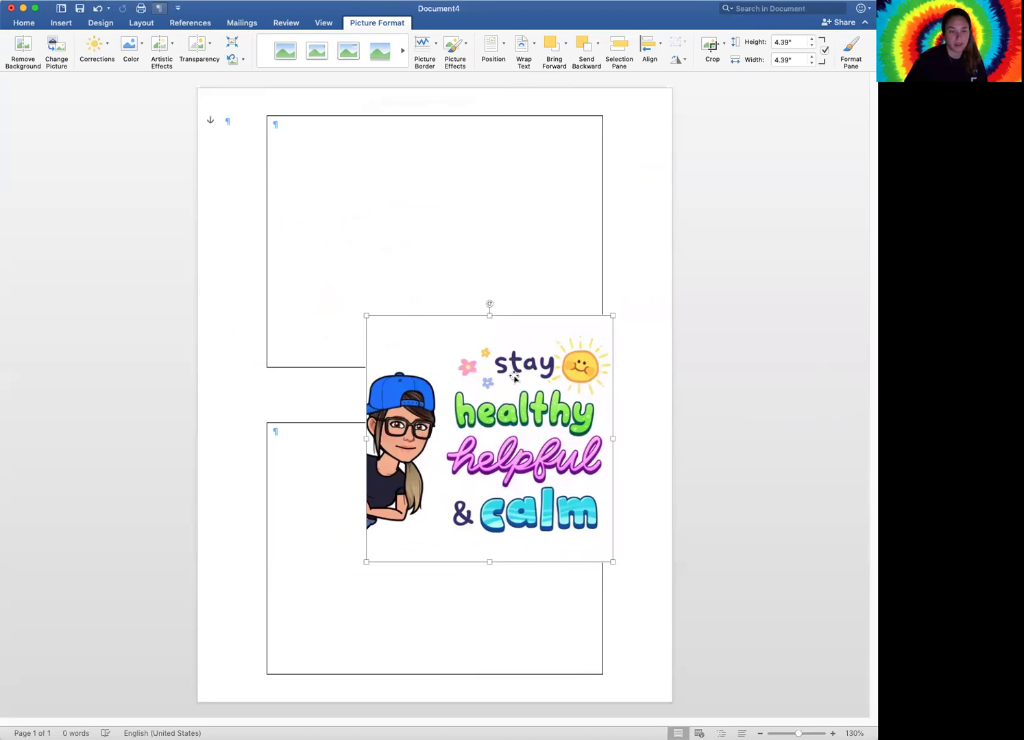
pyautogui.moveTo(515, 374); pyautogui.dragTo(400, 209)
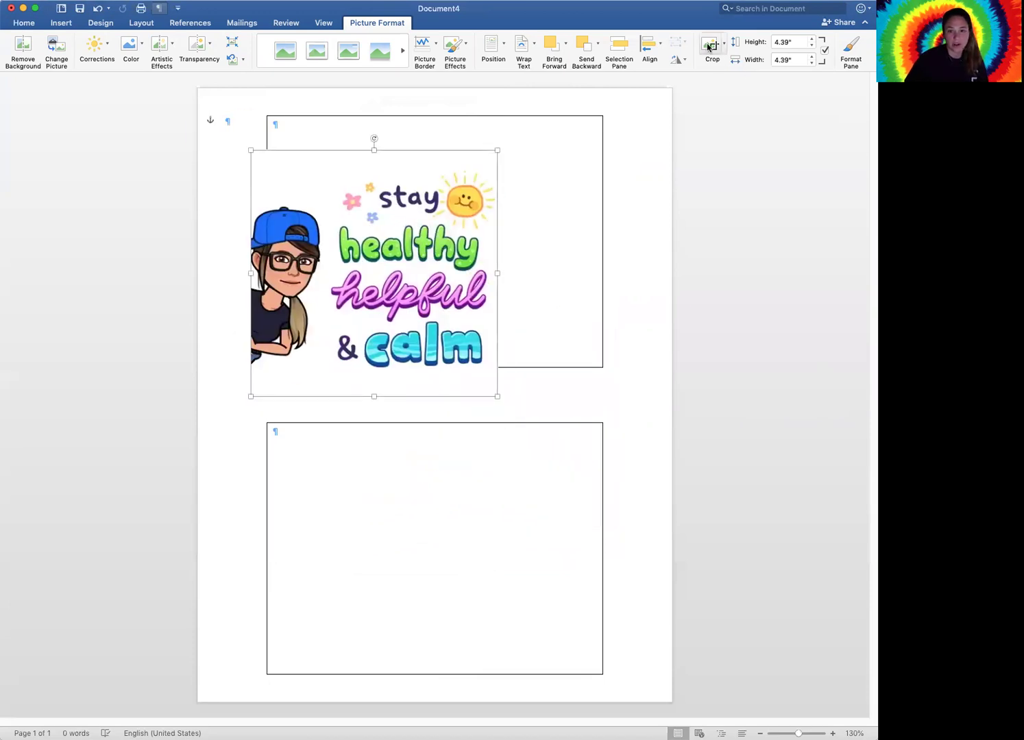
pyautogui.click(792, 43)
pyautogui.moveTo(792, 43); pyautogui.dragTo(751, 47)
pyautogui.moveTo(399, 221); pyautogui.dragTo(454, 193)
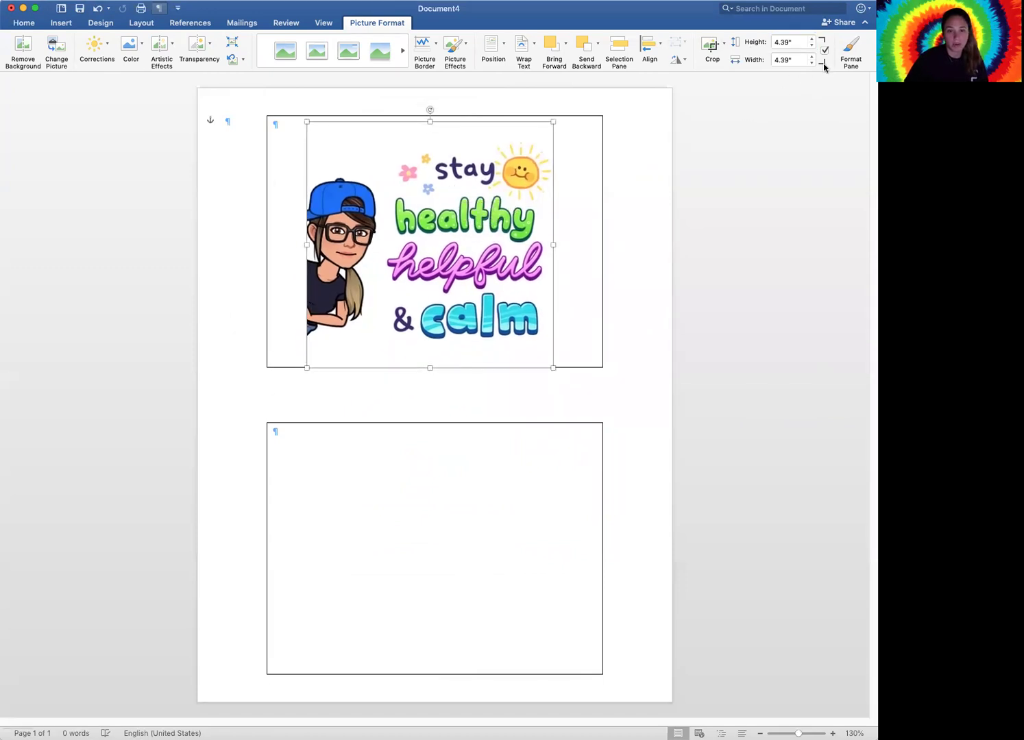
# Set the picture's height to 2" with its proportions kept
pyautogui.click(786, 43)
pyautogui.write('2')
pyautogui.press('Return')
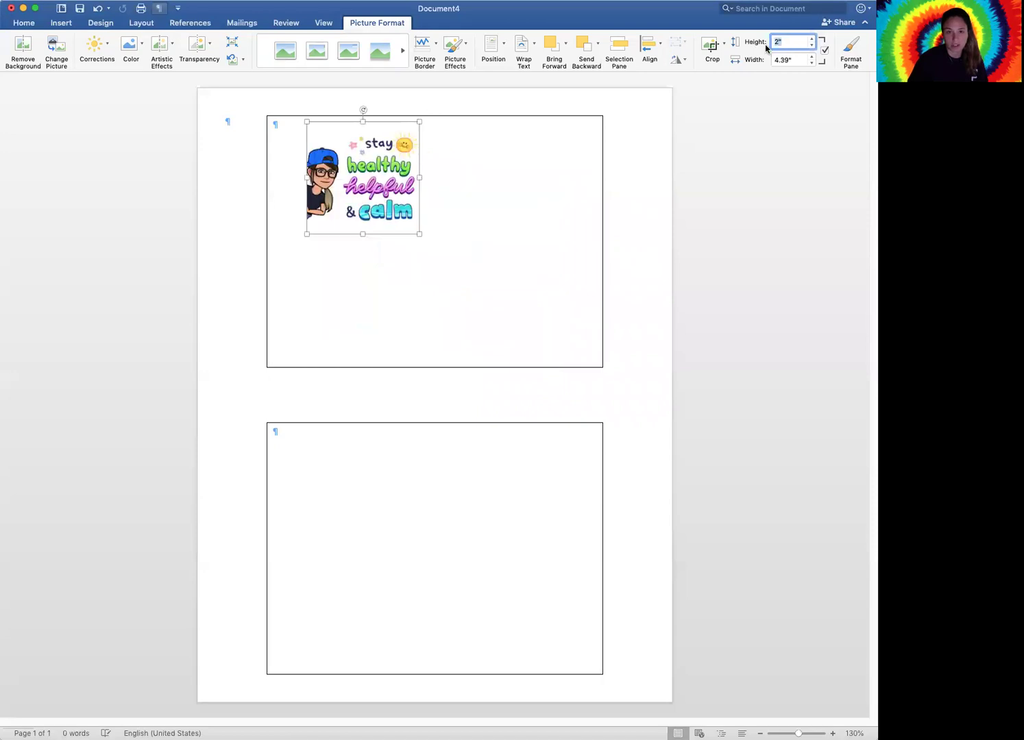
# Move the picture into the upper box's top-left corner and nudge it just inside the left border
pyautogui.moveTo(402, 183); pyautogui.dragTo(366, 180)
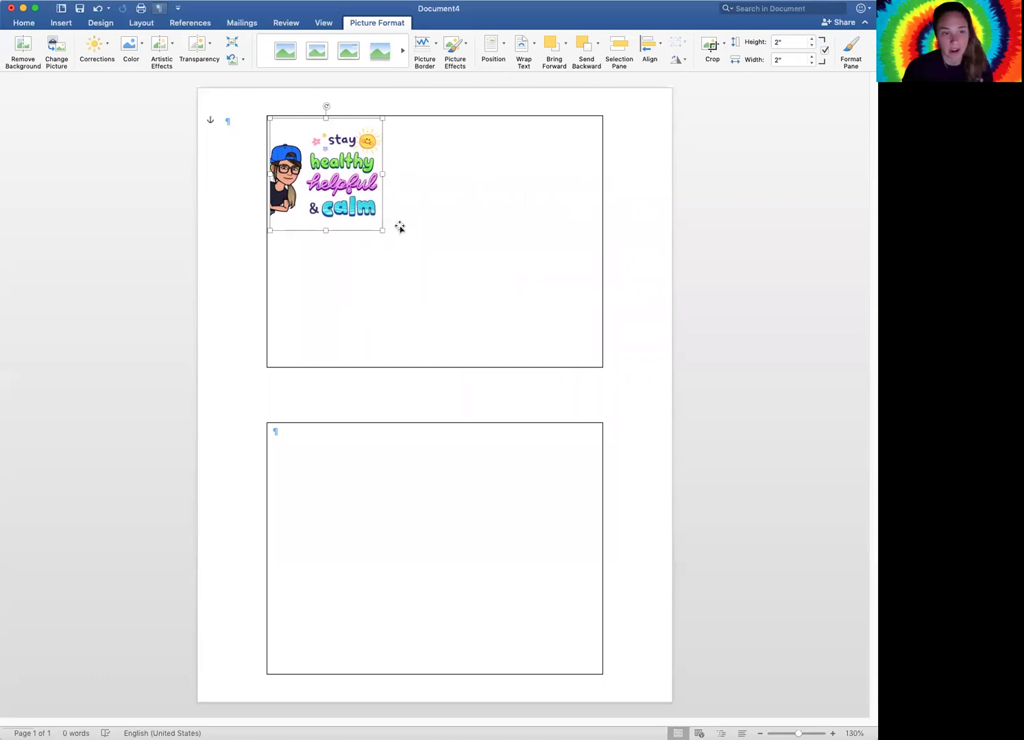
pyautogui.moveTo(336, 189)
pyautogui.mouseDown()
pyautogui.moveTo(351, 190)
pyautogui.moveTo(327, 185)
pyautogui.moveTo(337, 171)
pyautogui.moveTo(349, 190)
pyautogui.mouseUp()
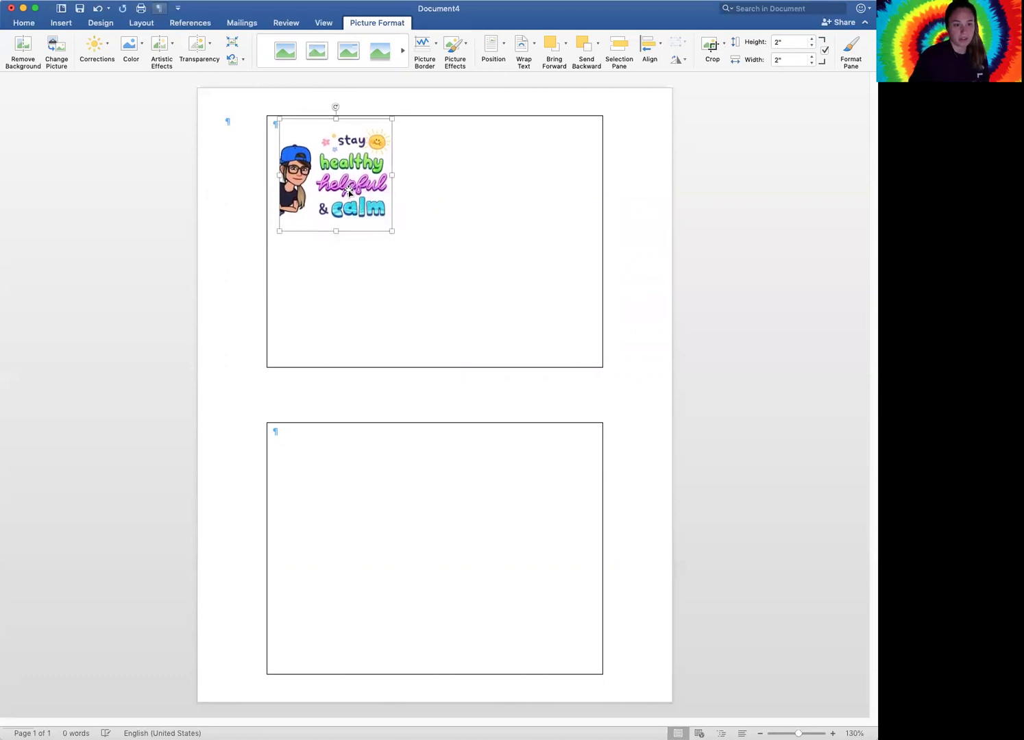
pyautogui.press('Left')
pyautogui.press('Left')
pyautogui.press('Left')
pyautogui.press('Left')
pyautogui.press('Left')
pyautogui.press('Left')
pyautogui.press('Left')
pyautogui.press('Left')
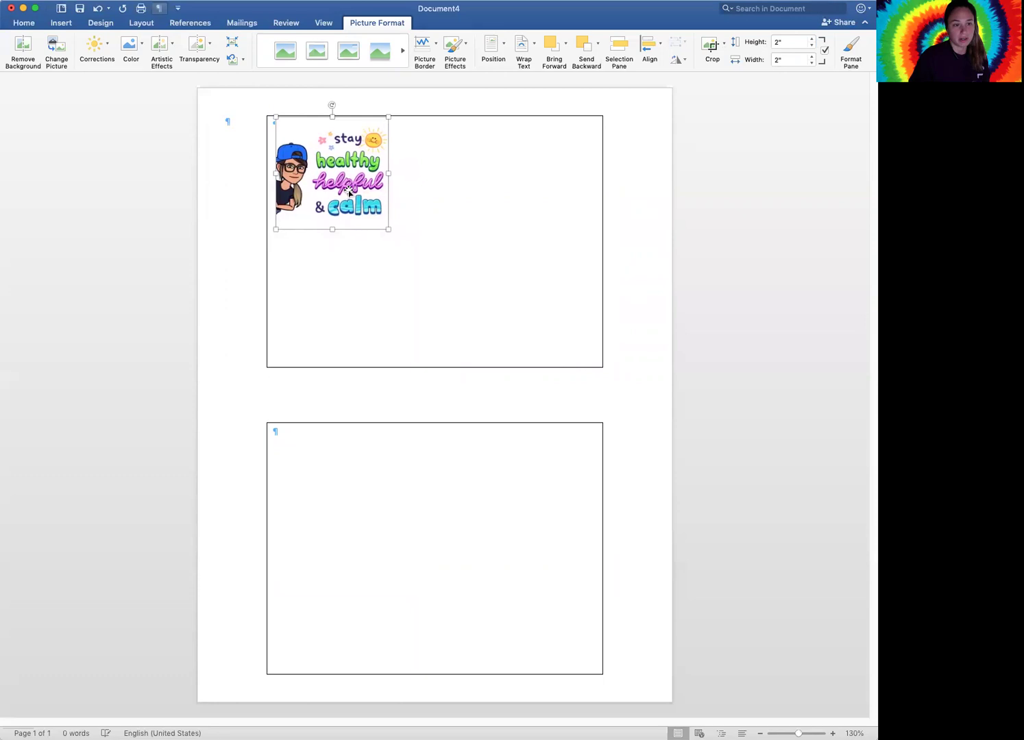
pyautogui.press('Left')
pyautogui.press('Left')
pyautogui.press('Left')
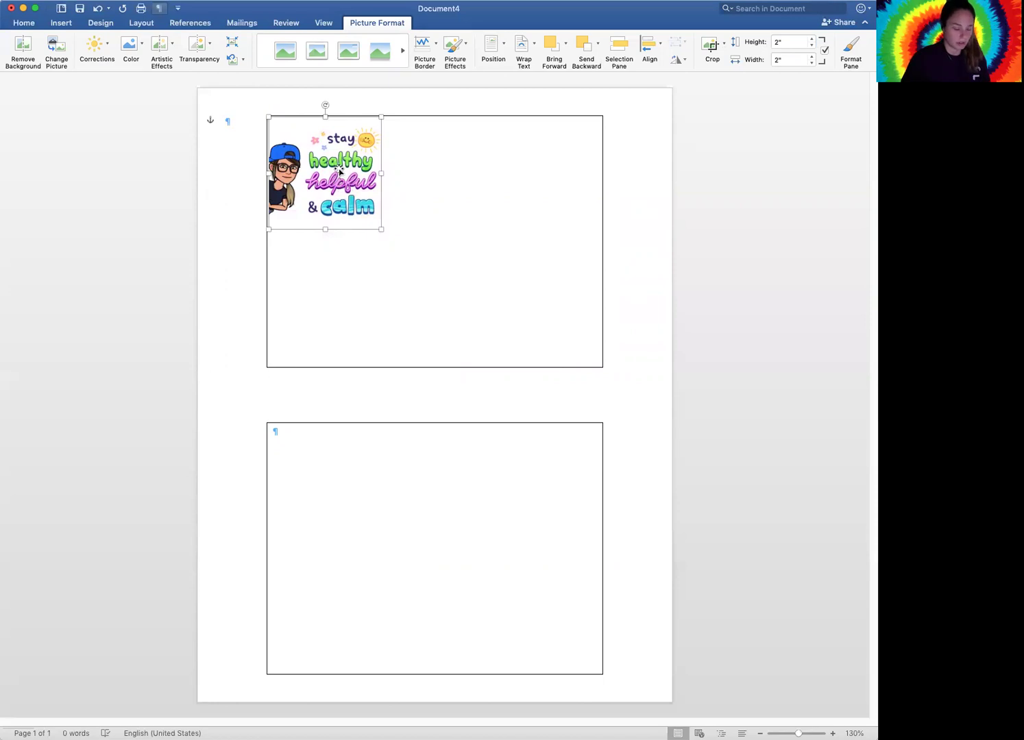
# Duplicate the picture and place the copy in the top-left corner of the lower box
pyautogui.press('super+v')
pyautogui.moveTo(360, 152); pyautogui.dragTo(341, 445)
# Insert a page break at the document's first paragraph to create a blank page before the picture boxes
pyautogui.click(228, 127)
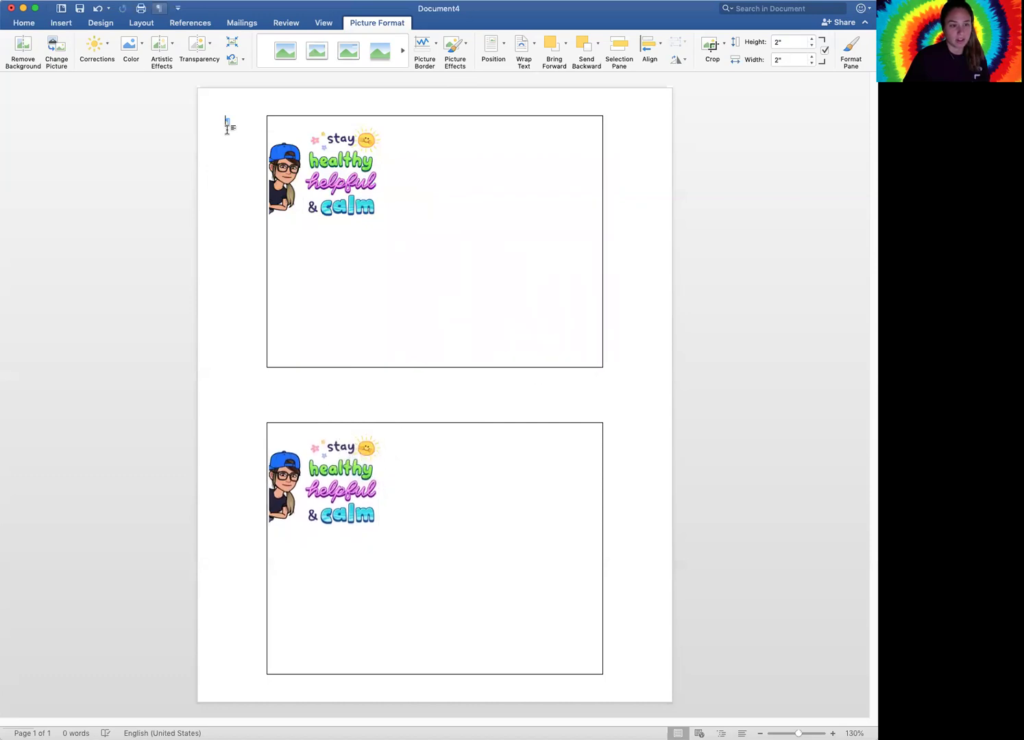
pyautogui.click(60, 24)
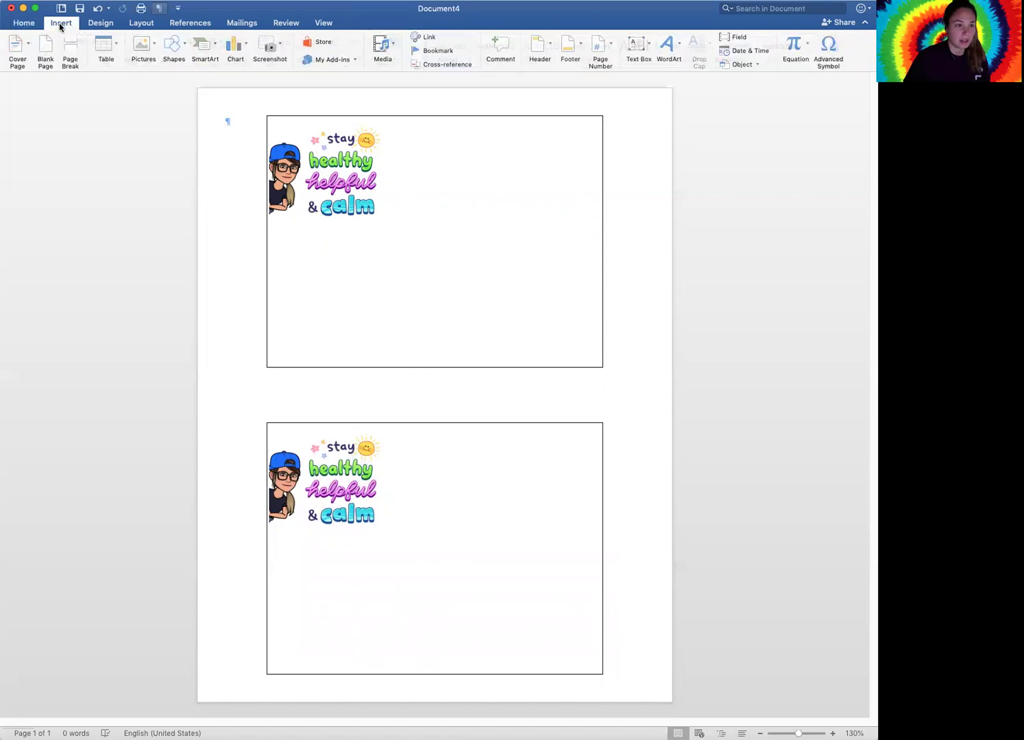
pyautogui.click(72, 49)
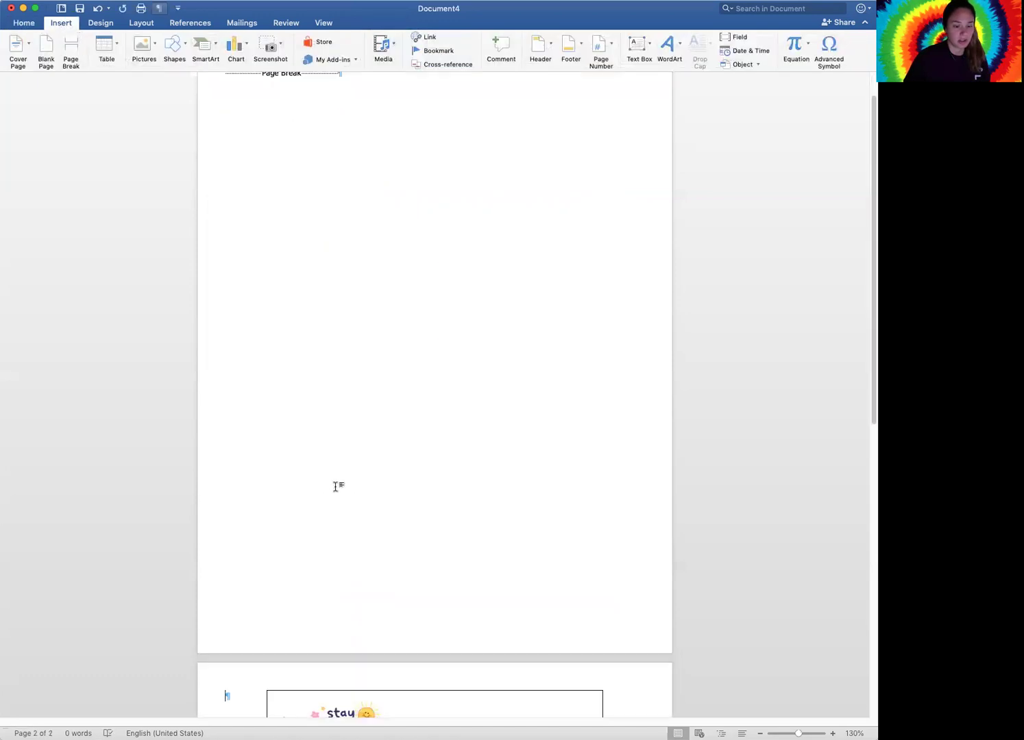
pyautogui.scroll(1, 347, 471)
pyautogui.scroll(-3, 411, 412)
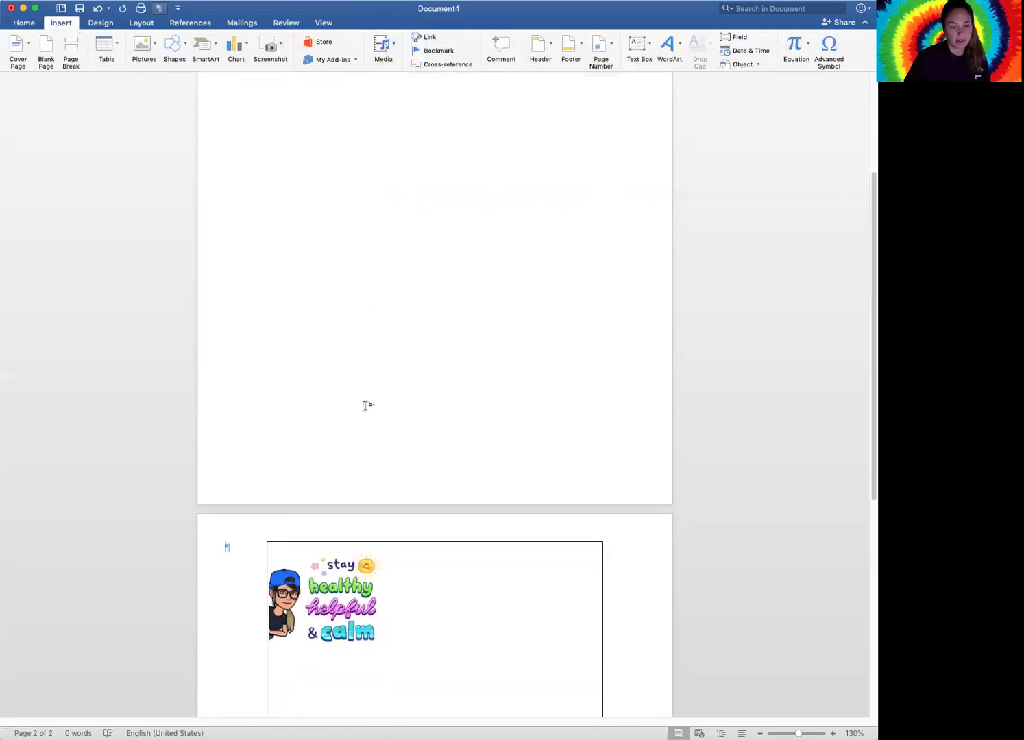
pyautogui.scroll(-1, 350, 384)
pyautogui.scroll(3, 343, 371)
pyautogui.scroll(2, 343, 371)
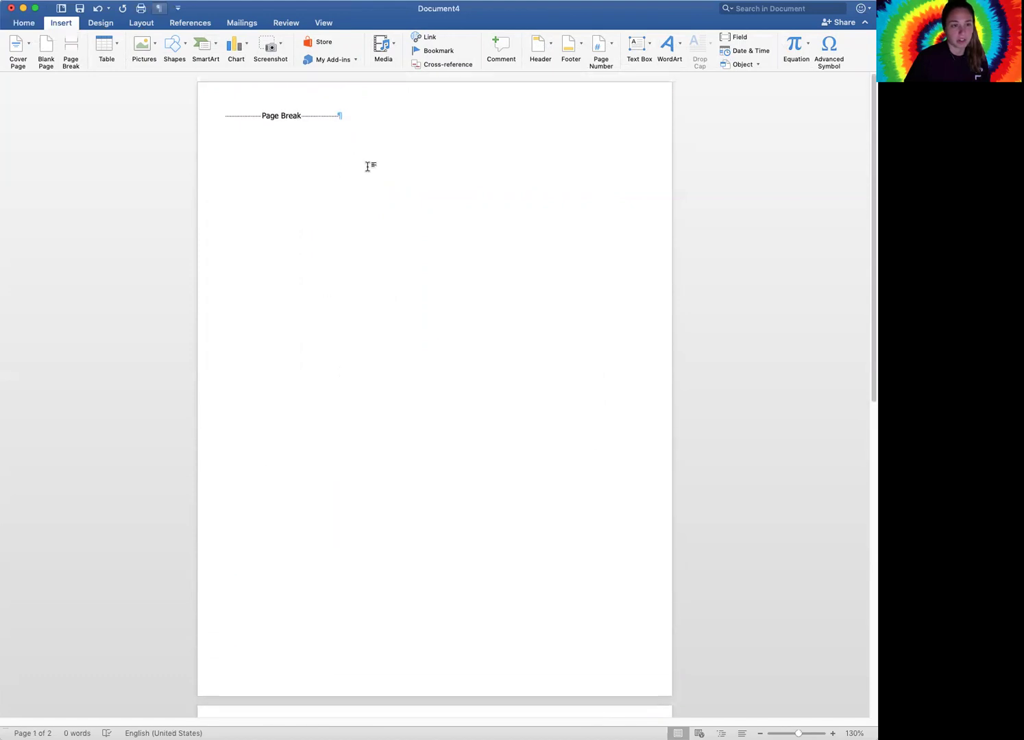
# Add an empty line above the page break and insert the picture postcard back 2.jpg from the Desktop
pyautogui.press('Return')
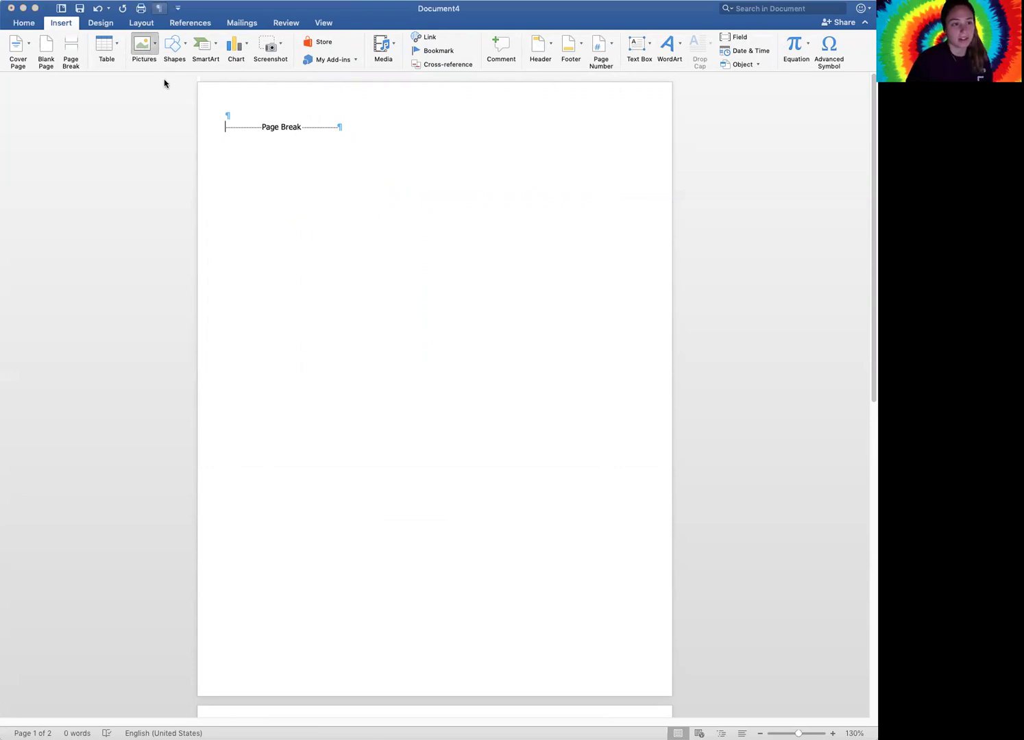
pyautogui.click(633, 270)
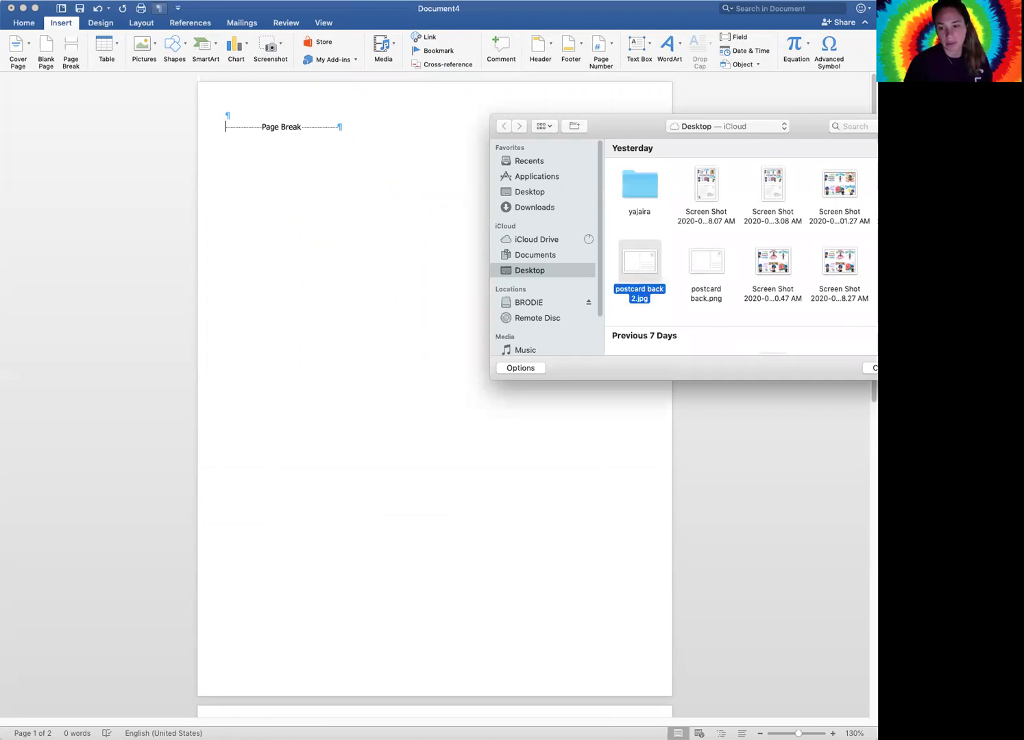
pyautogui.press('Return')
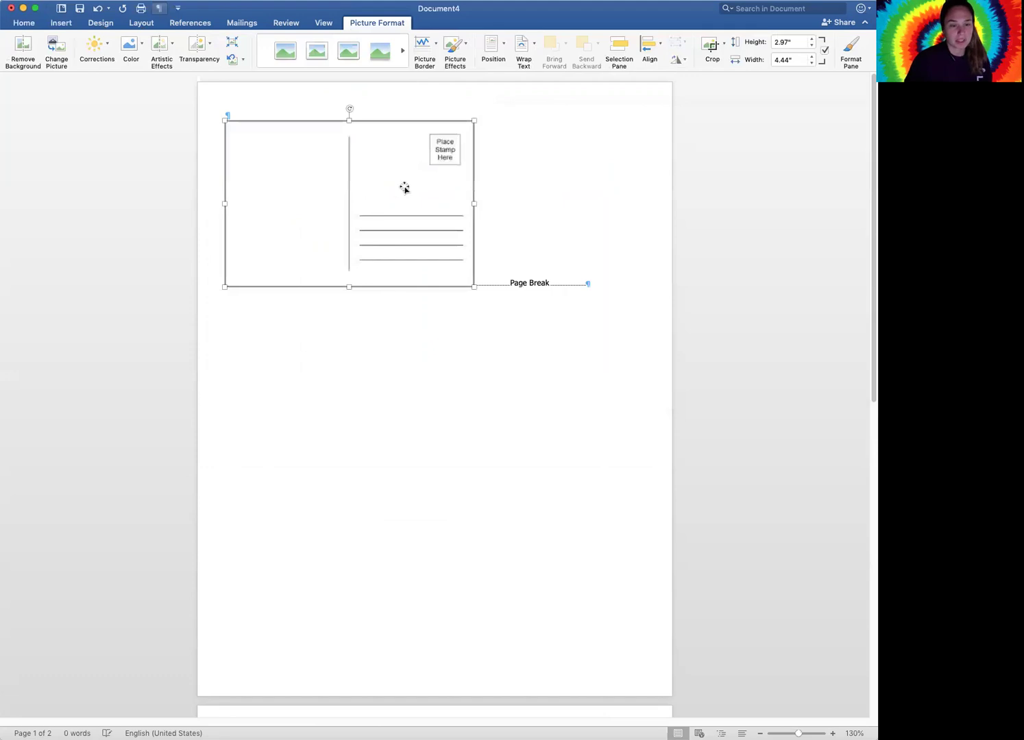
# Resize the postcard back picture to 4.5" high by 6" wide with the aspect ratio unlocked
pyautogui.click(789, 42)
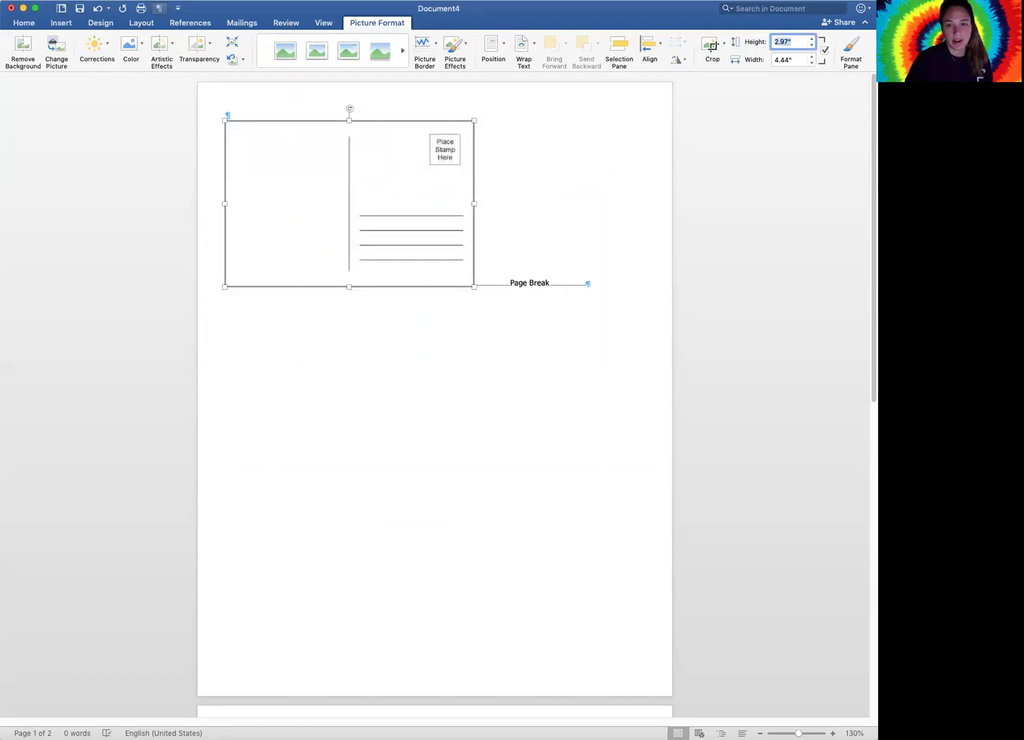
pyautogui.write('4')
pyautogui.press('Return')
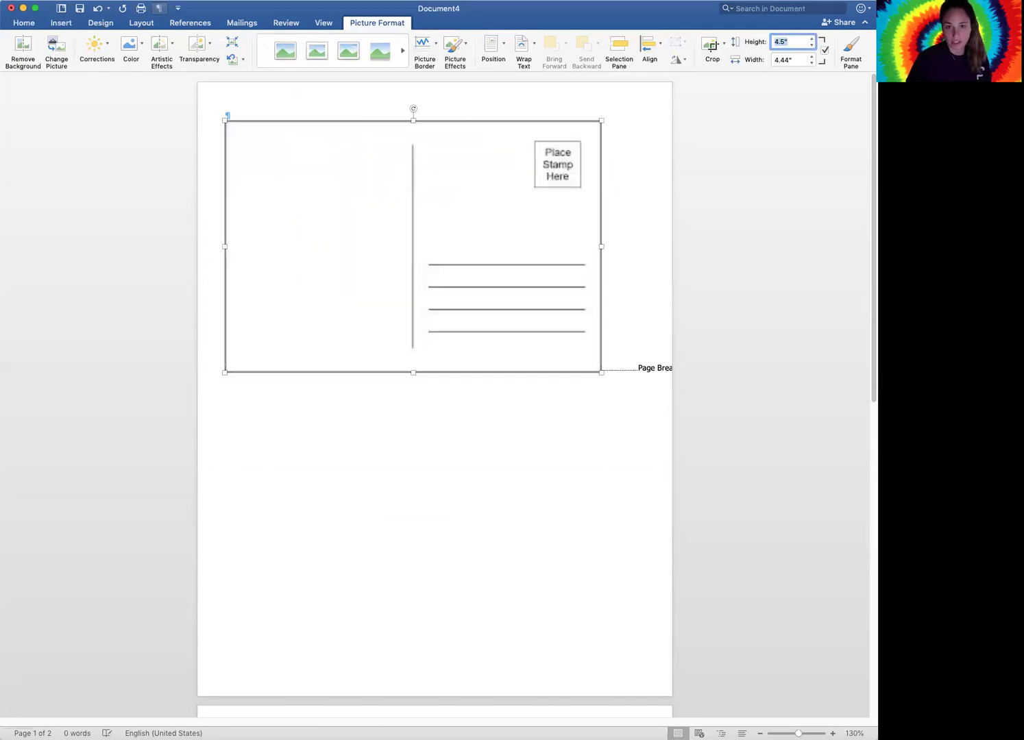
pyautogui.click(802, 59)
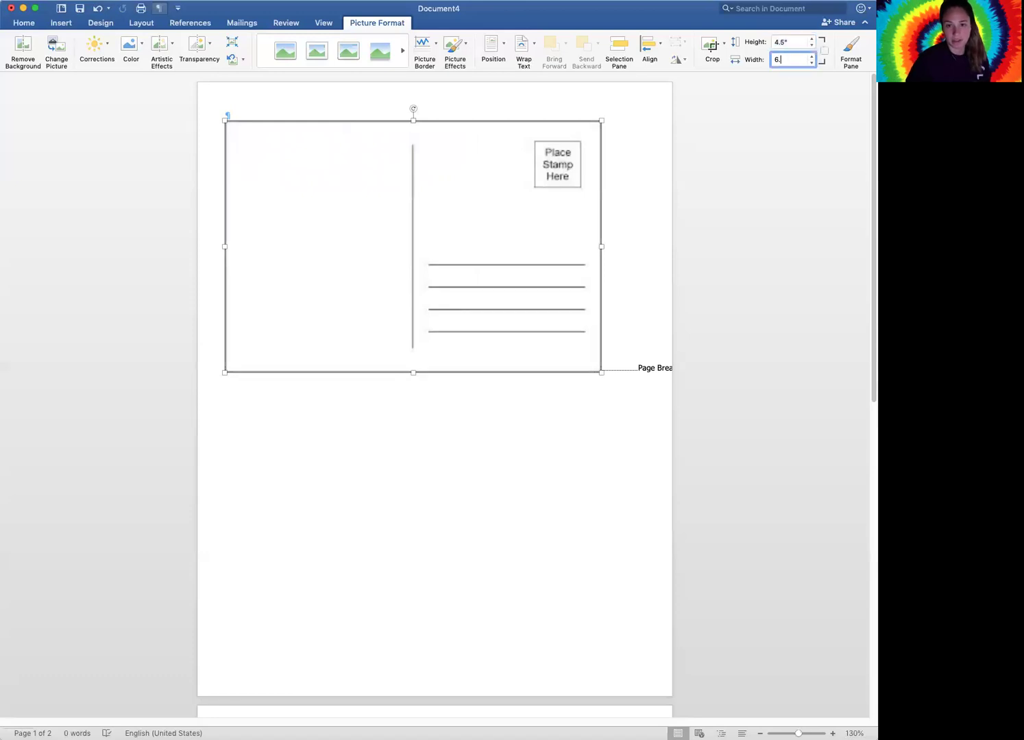
pyautogui.press('Return')
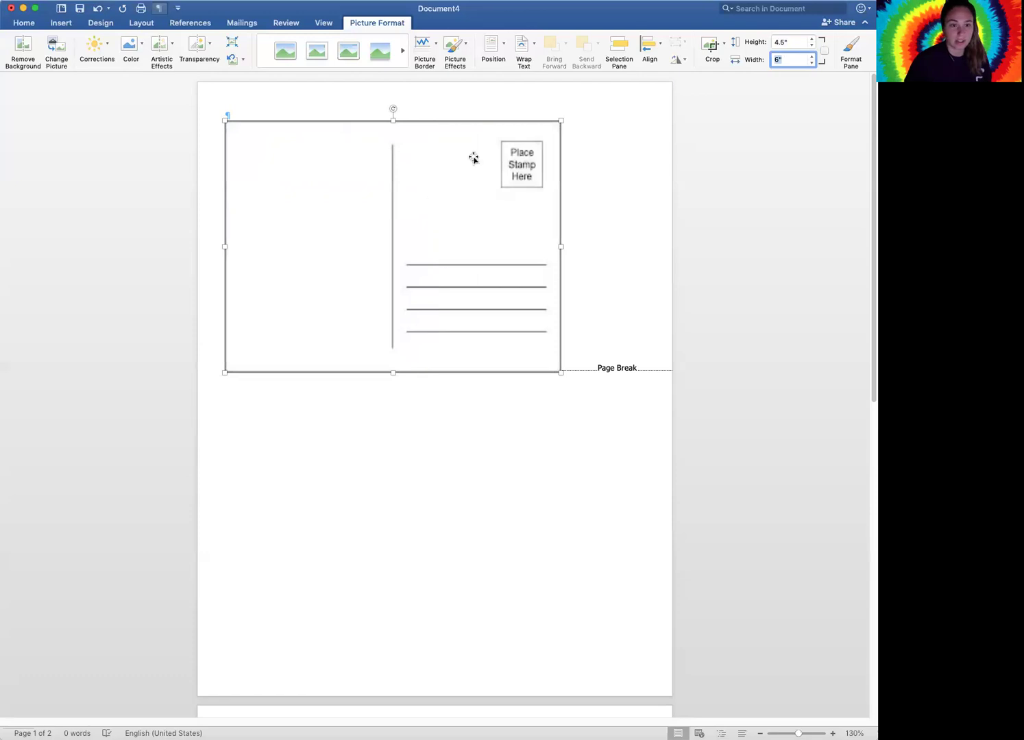
# Position the postcard back at the top centre of the page and place a duplicate at the bottom centre
pyautogui.click(496, 54)
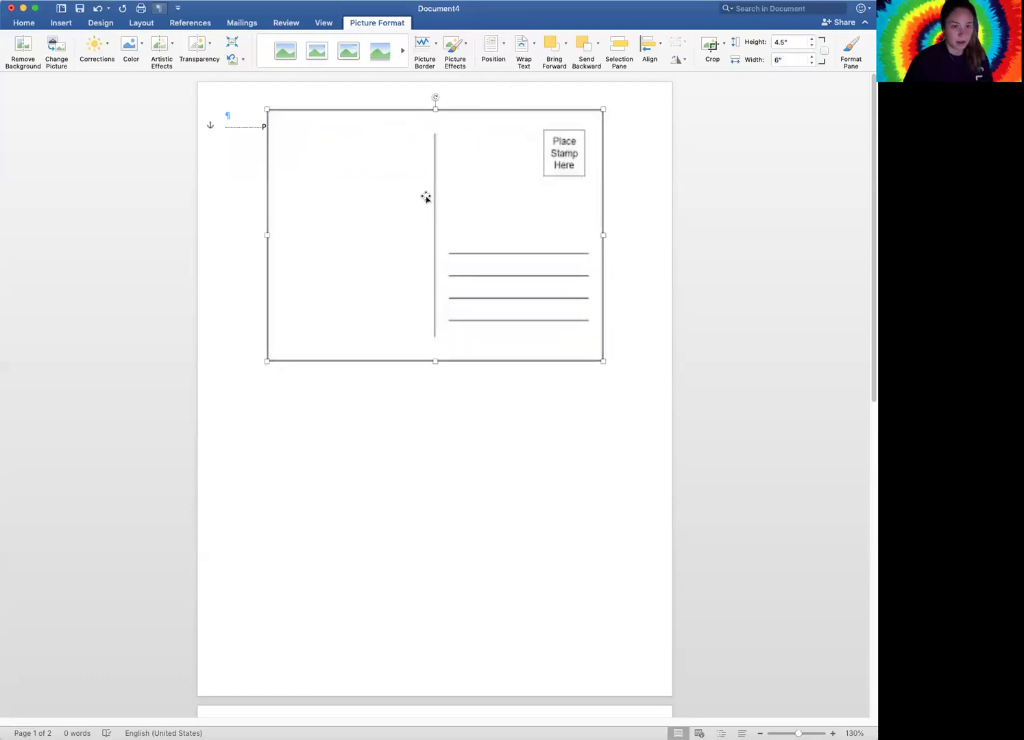
pyautogui.press('super+v')
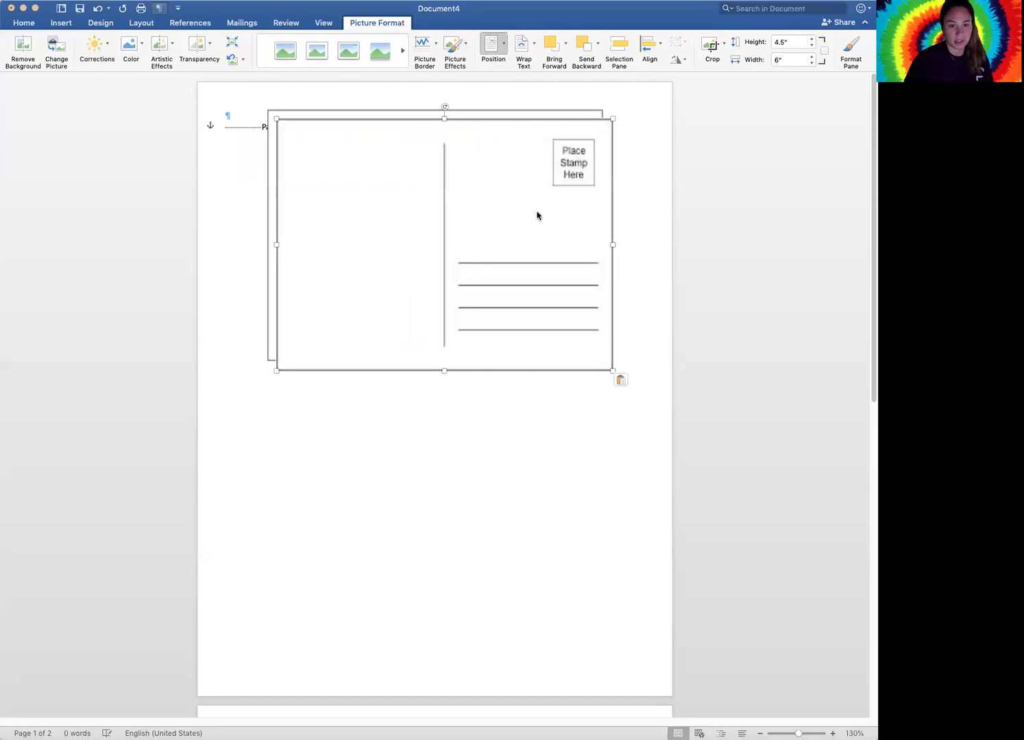
pyautogui.click(537, 214)
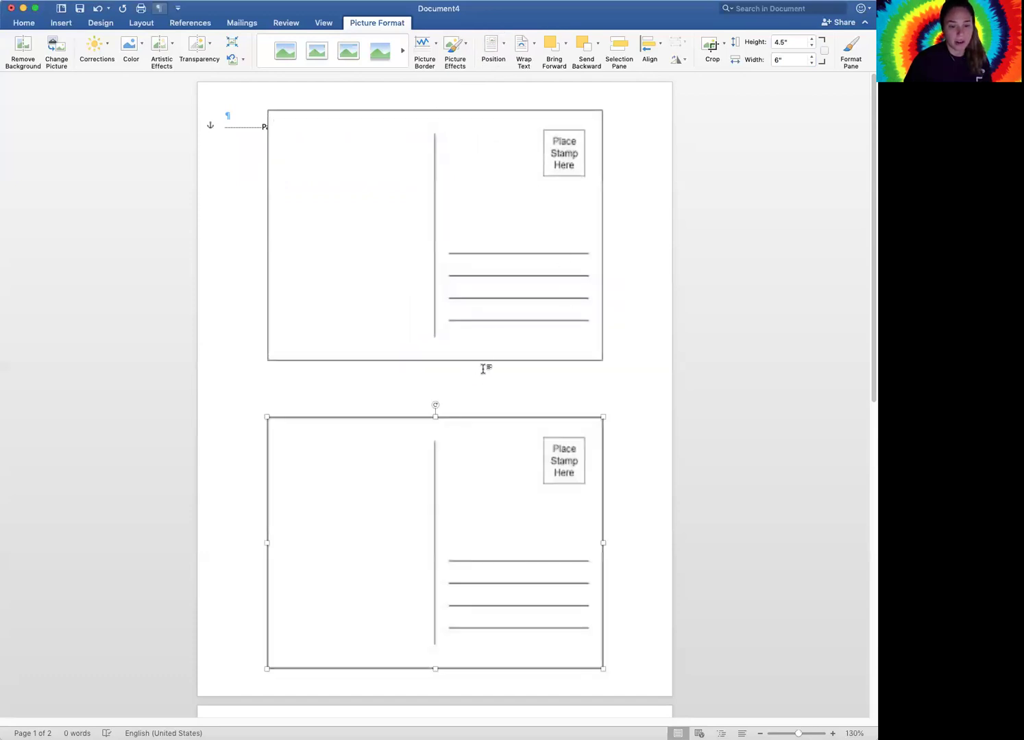
pyautogui.scroll(-5, 680, 408)
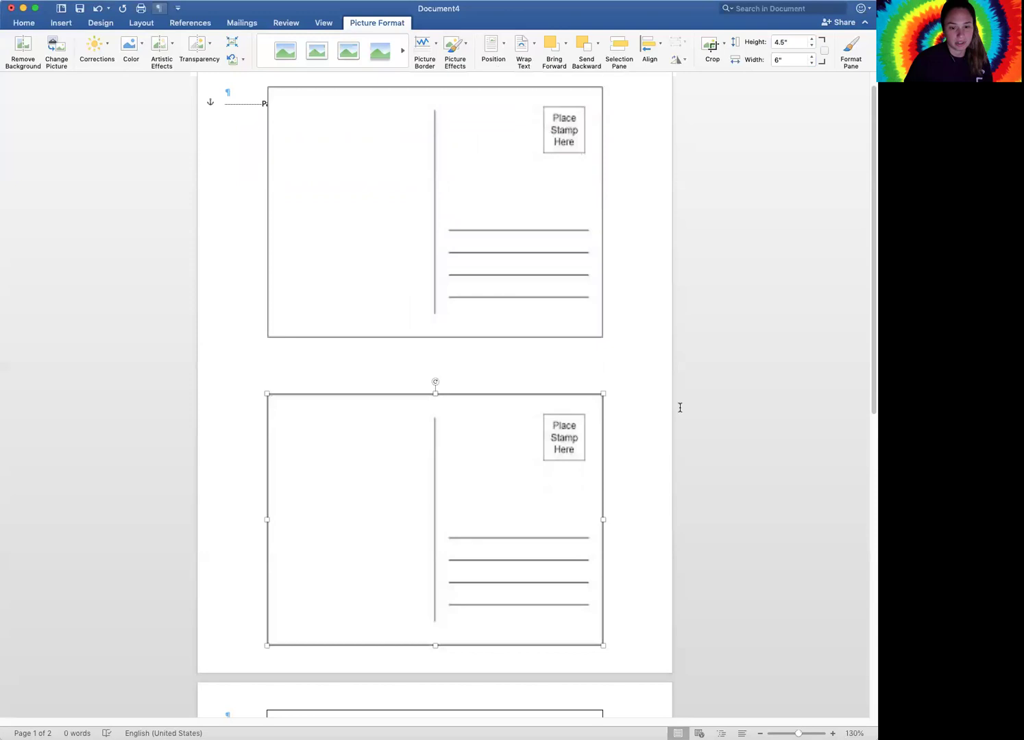
pyautogui.scroll(-6, 679, 407)
pyautogui.scroll(6, 678, 407)
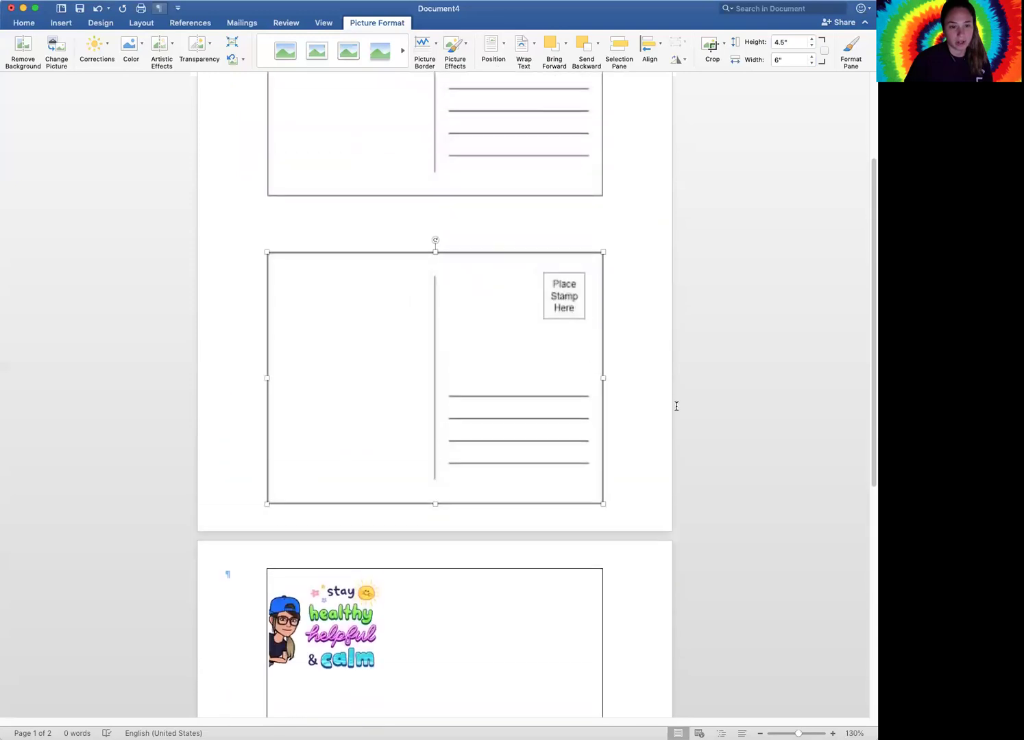
pyautogui.scroll(3, 677, 407)
pyautogui.scroll(2, 332, 371)
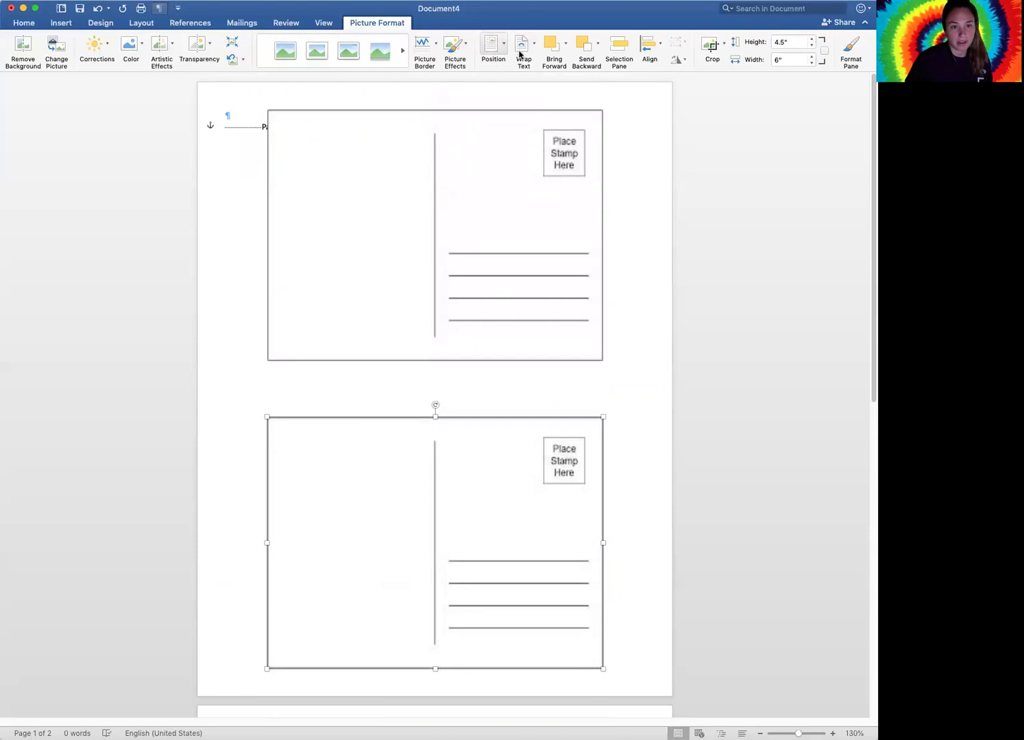
# Draw a text box about 3.73" high by 2.61" wide over the upper postcard back's message area and remove its outline
pyautogui.click(61, 24)
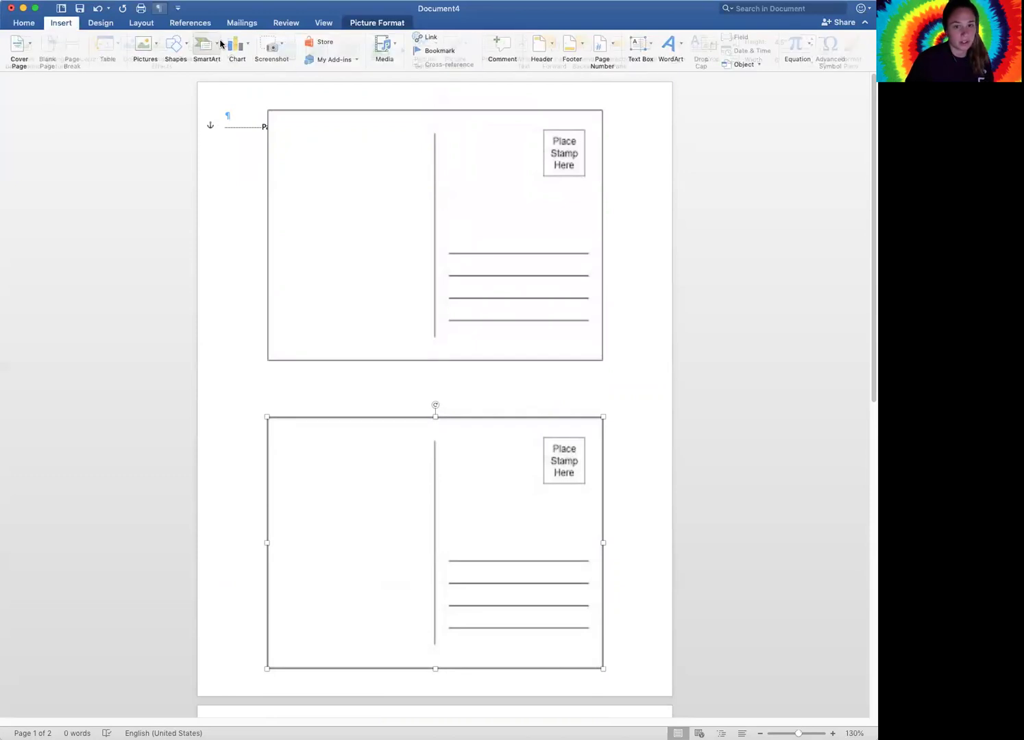
pyautogui.click(637, 45)
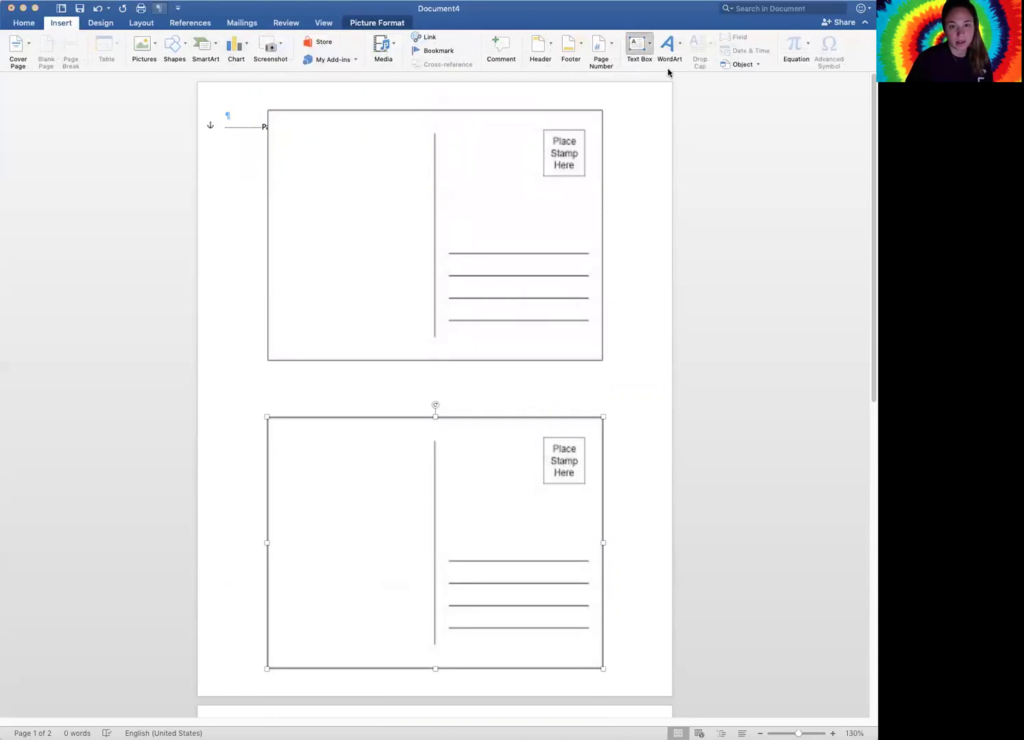
pyautogui.moveTo(299, 146); pyautogui.dragTo(428, 341)
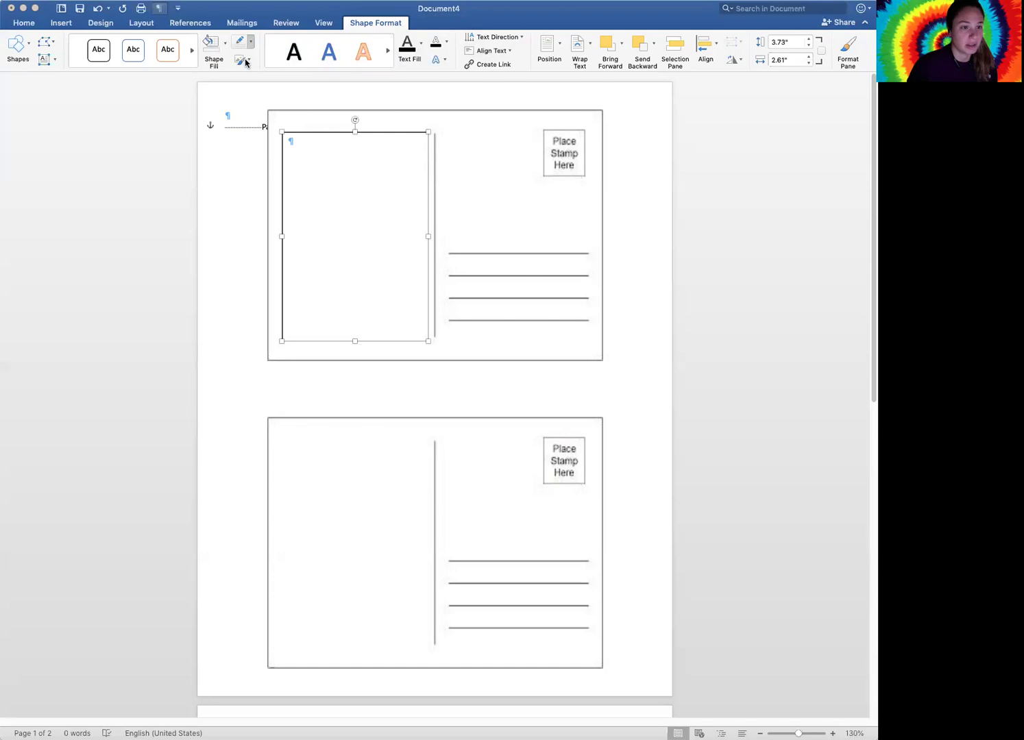
pyautogui.click(667, 205)
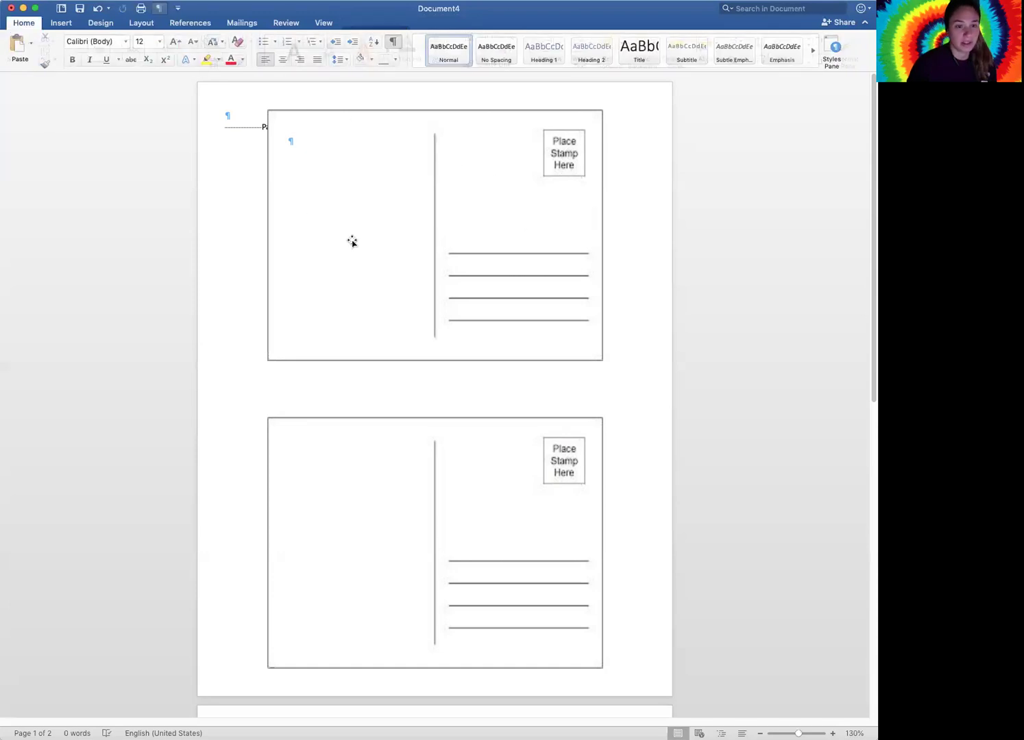
# Enter two full-width underscore writing lines, one below the other, at the start of the upper postcard's text box
pyautogui.click(329, 223)
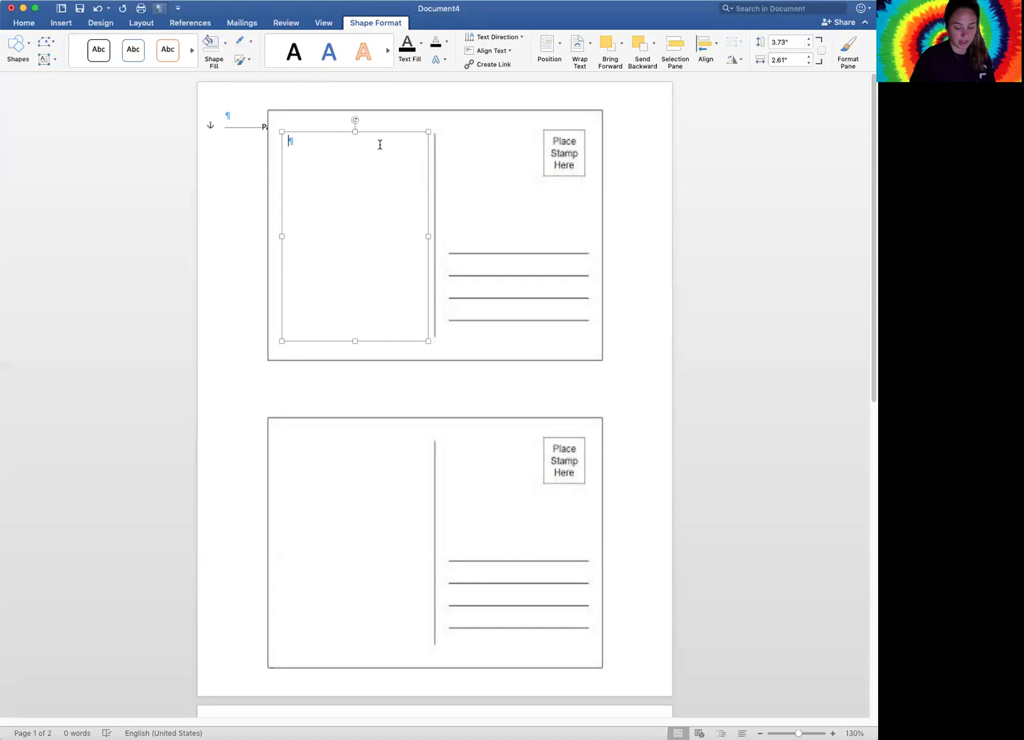
pyautogui.write('_______________________')
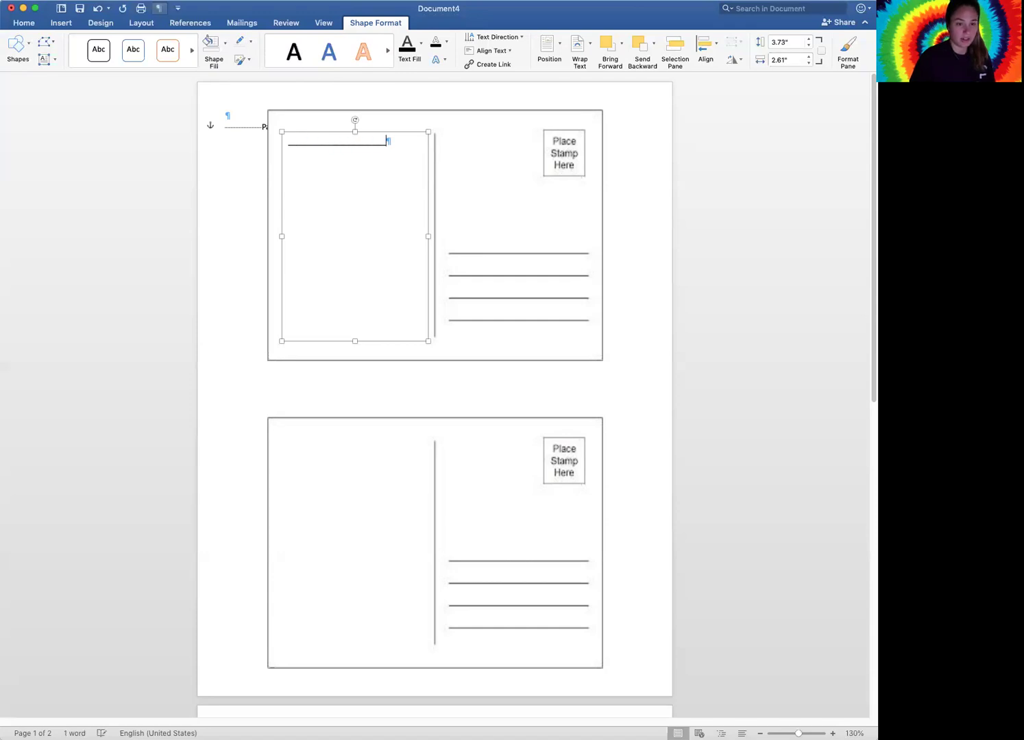
pyautogui.press('Return')
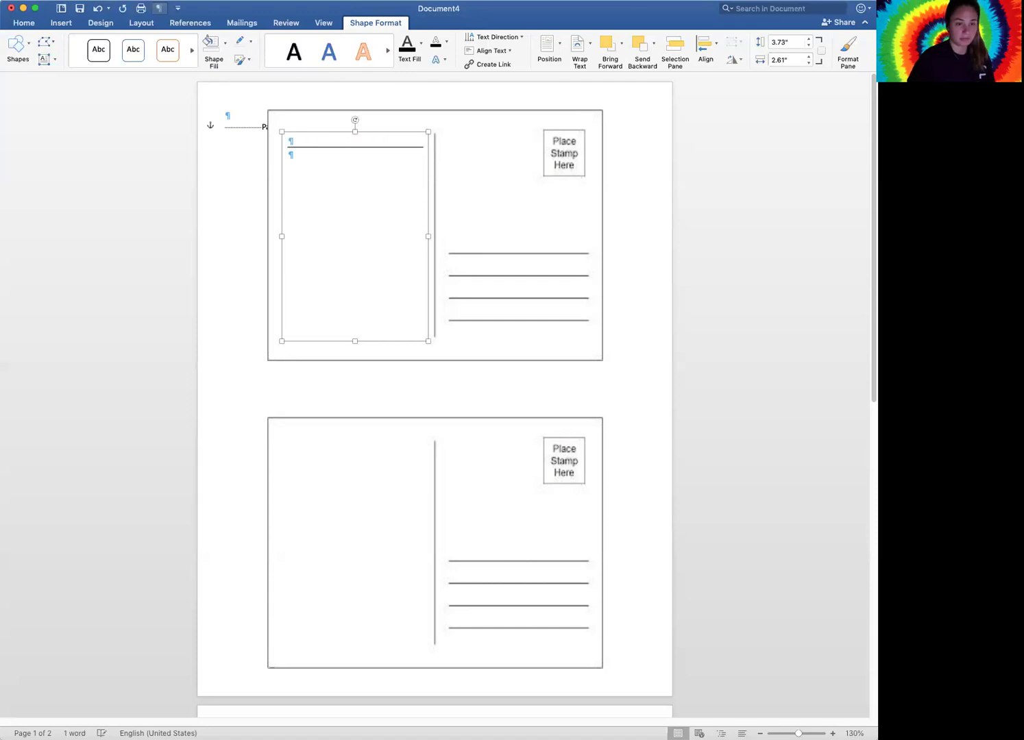
pyautogui.write('______________')
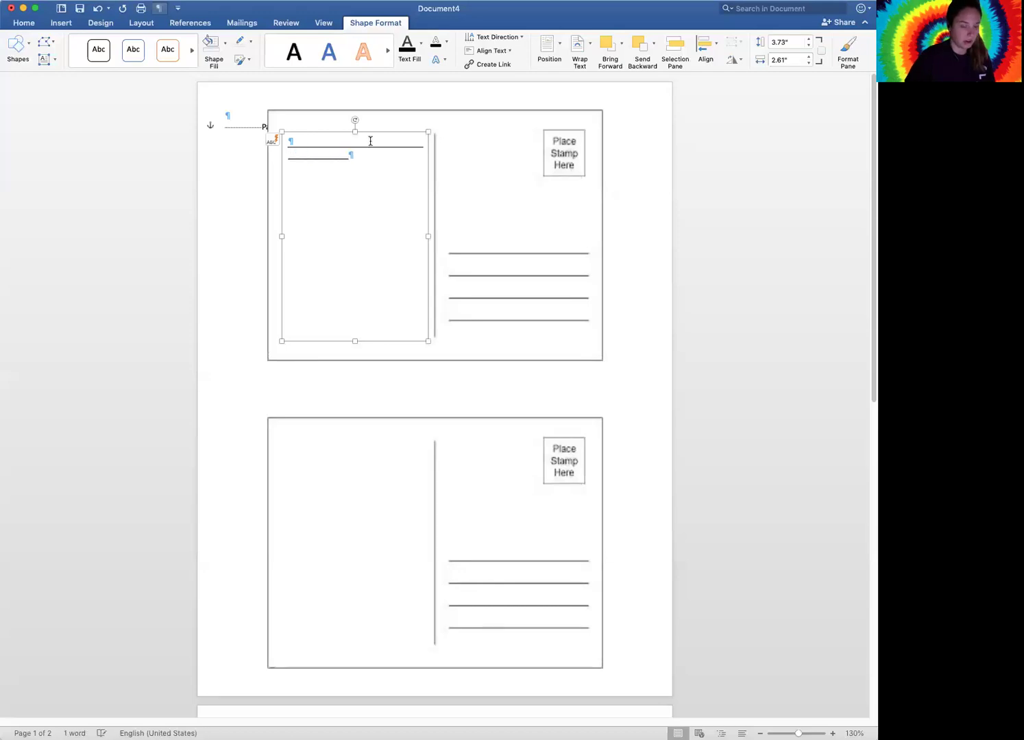
pyautogui.write('_____________________')
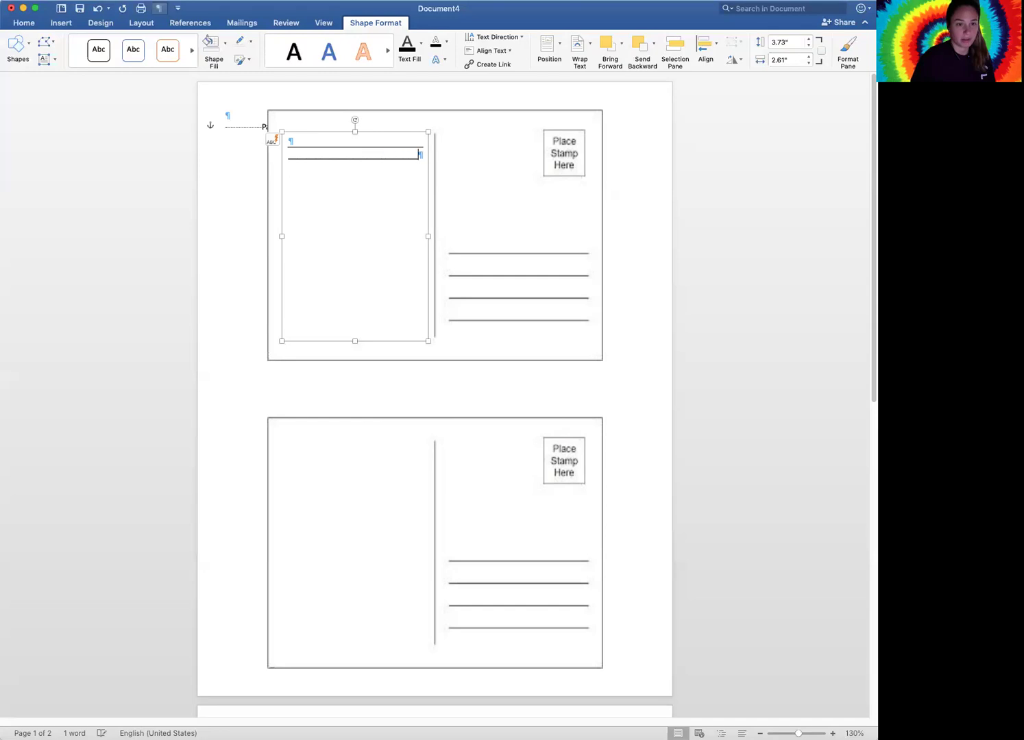
# Copy the second underscore line and paste it repeatedly below until the text box holds twelve writing lines
pyautogui.press('Return')
pyautogui.write('_________')
pyautogui.moveTo(420, 156); pyautogui.dragTo(318, 159)
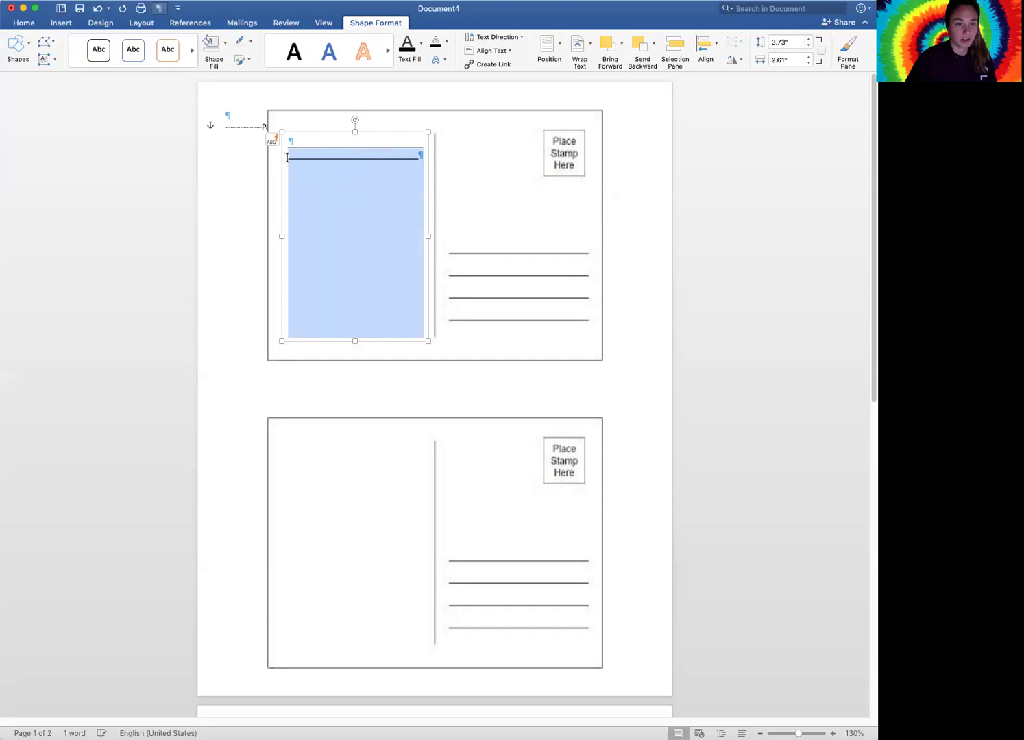
pyautogui.moveTo(288, 159); pyautogui.dragTo(354, 163)
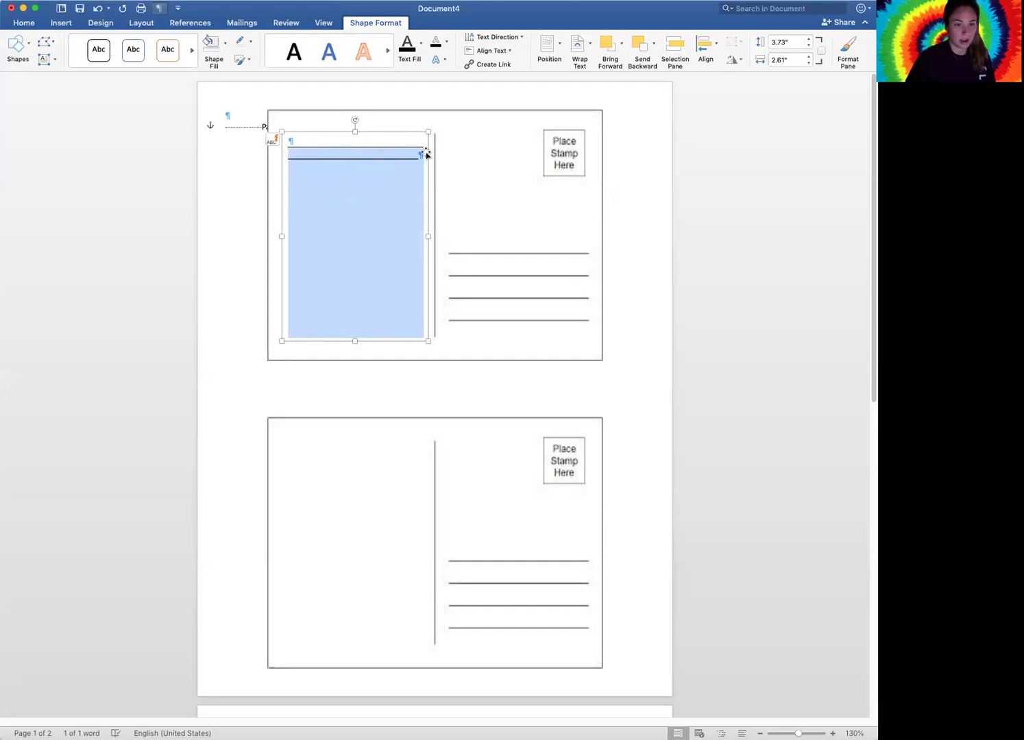
pyautogui.press('BackSpace')
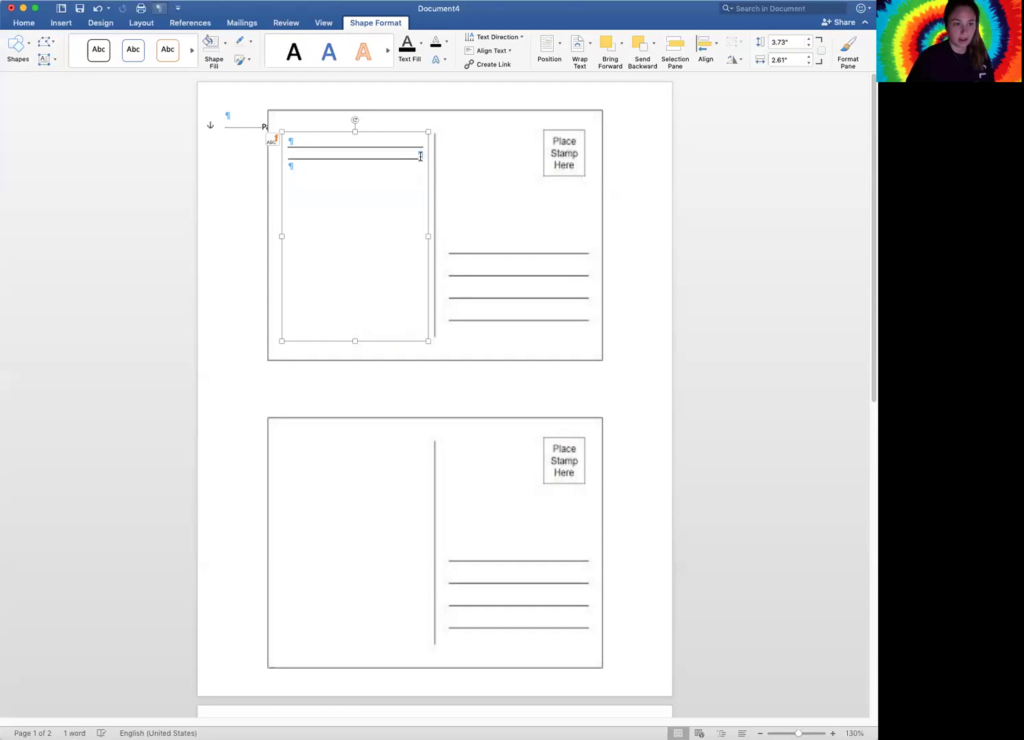
pyautogui.press('Return')
pyautogui.press('Return')
pyautogui.press('Return')
pyautogui.press('Return')
pyautogui.press('Return')
pyautogui.press('Return')
pyautogui.press('Return')
pyautogui.press('Return')
pyautogui.press('Return')
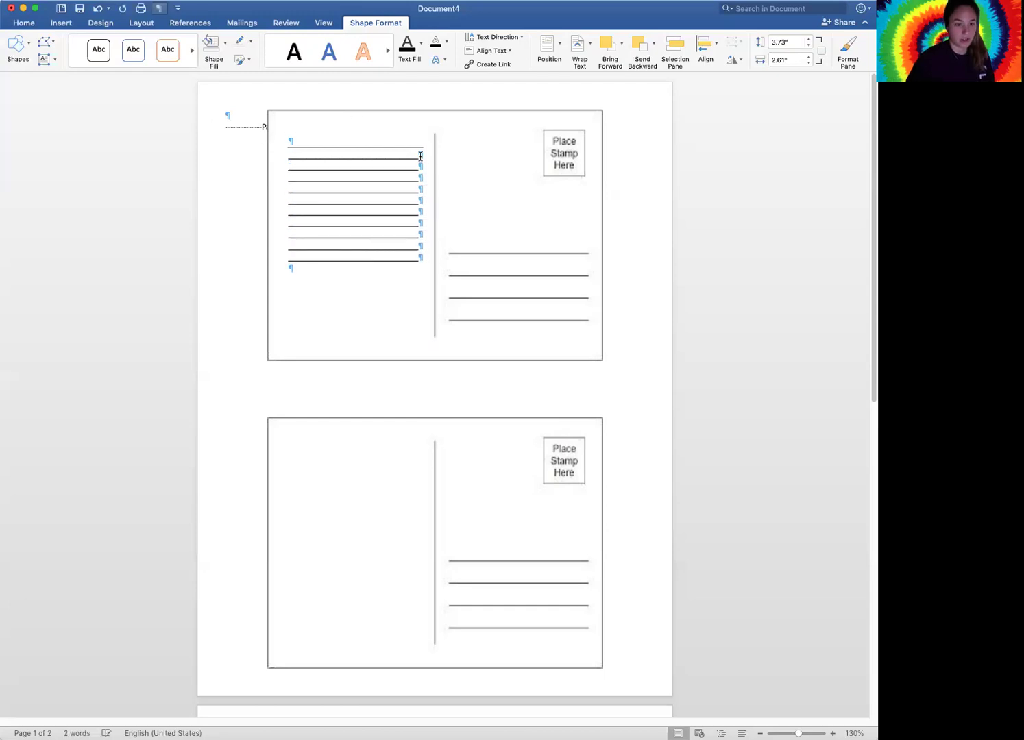
pyautogui.press('super+v')
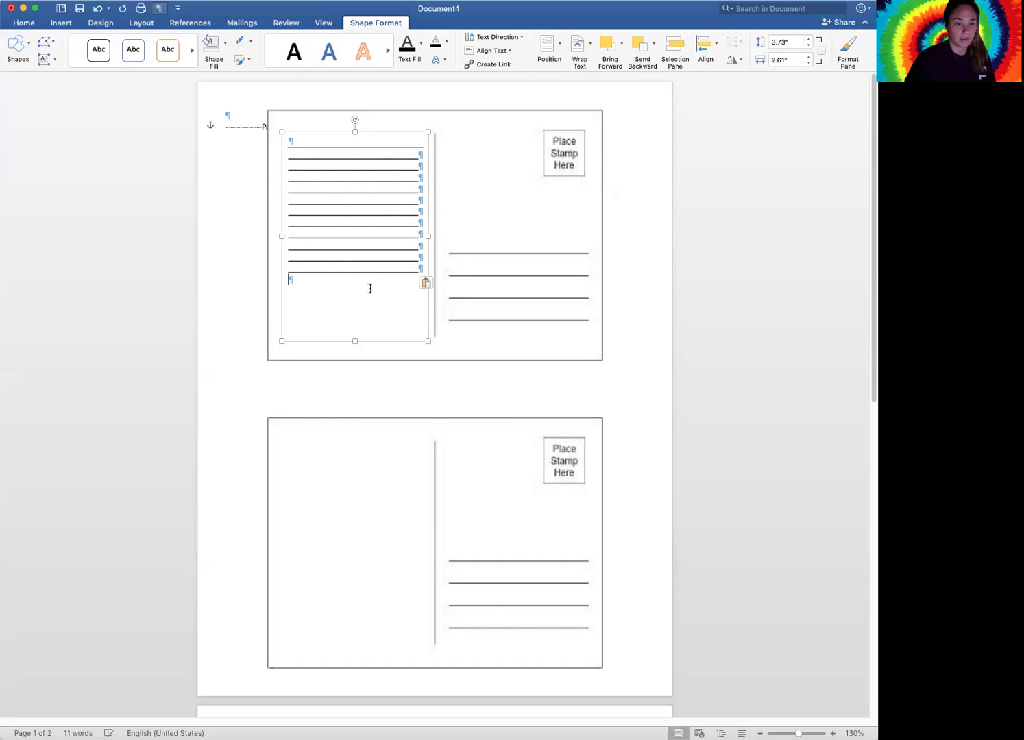
# Add a shorter underscore line, indented by two tab stops, below the twelve writing lines
pyautogui.press('Tab')
pyautogui.press('Tab')
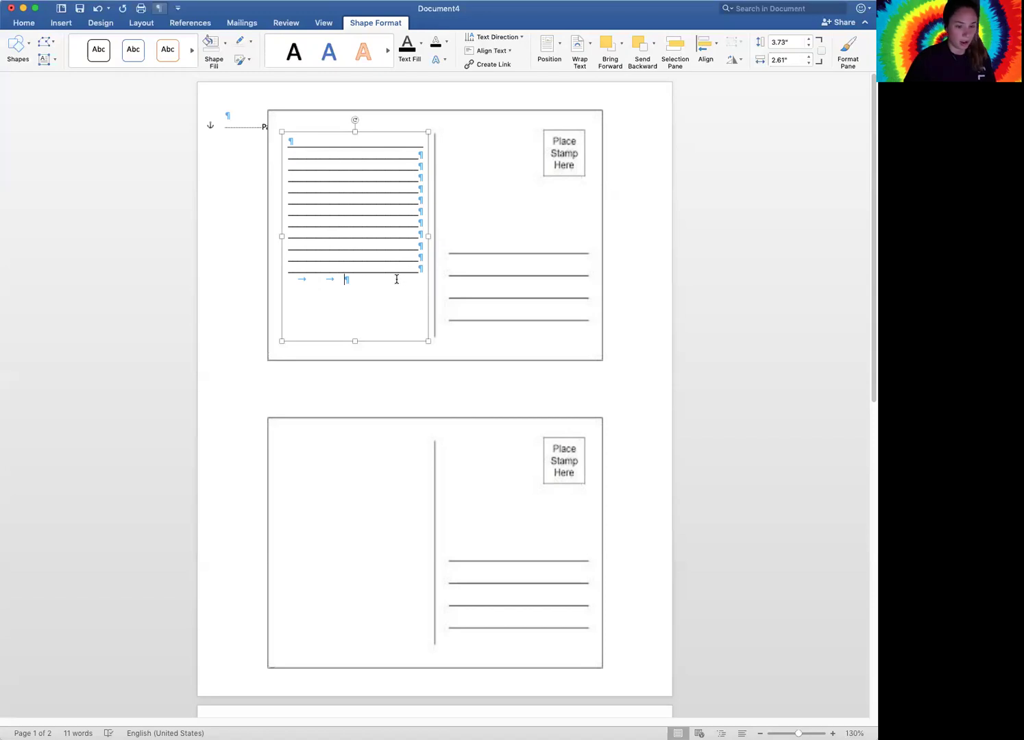
pyautogui.write('__')
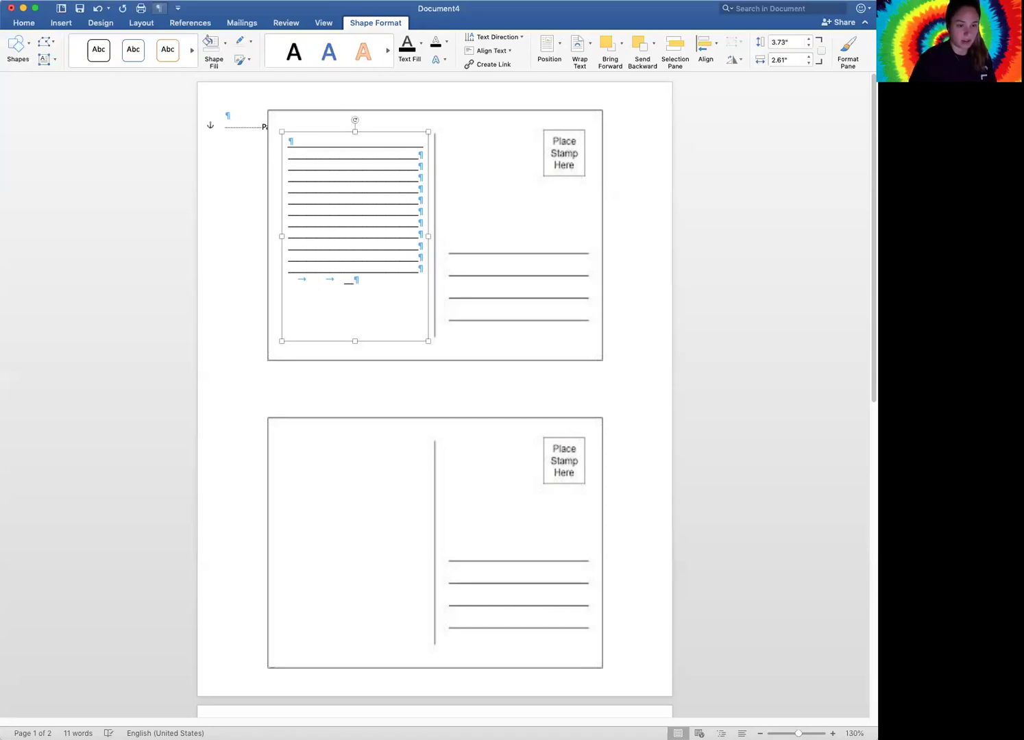
pyautogui.write('_________')
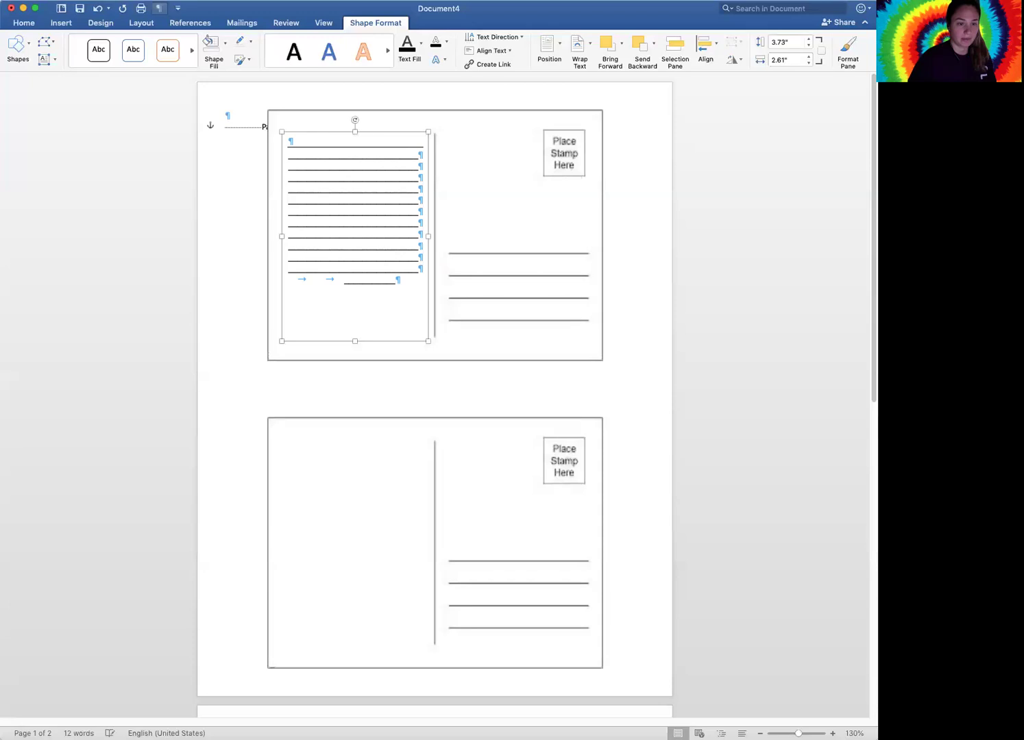